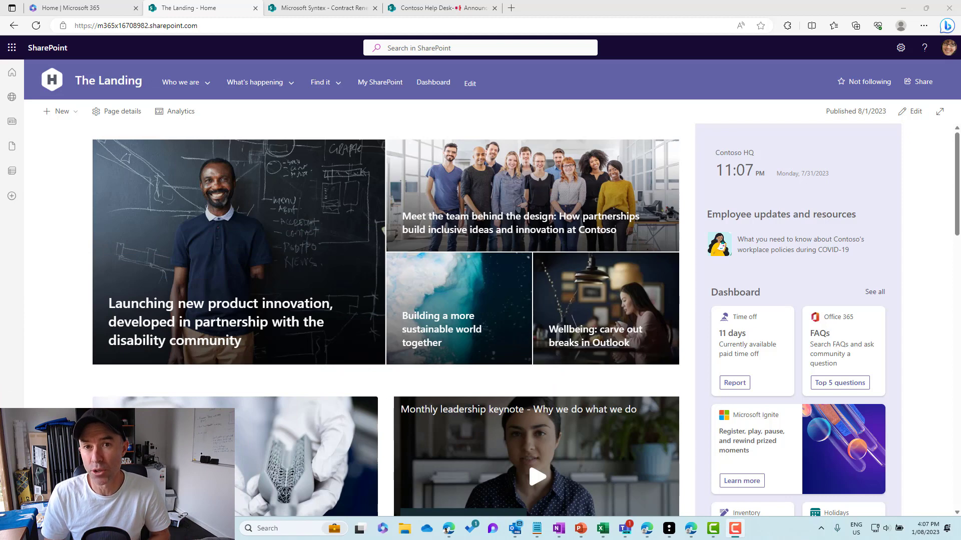
- Open the Site Pages library from the site contents of The Landing
left_click(900, 51)
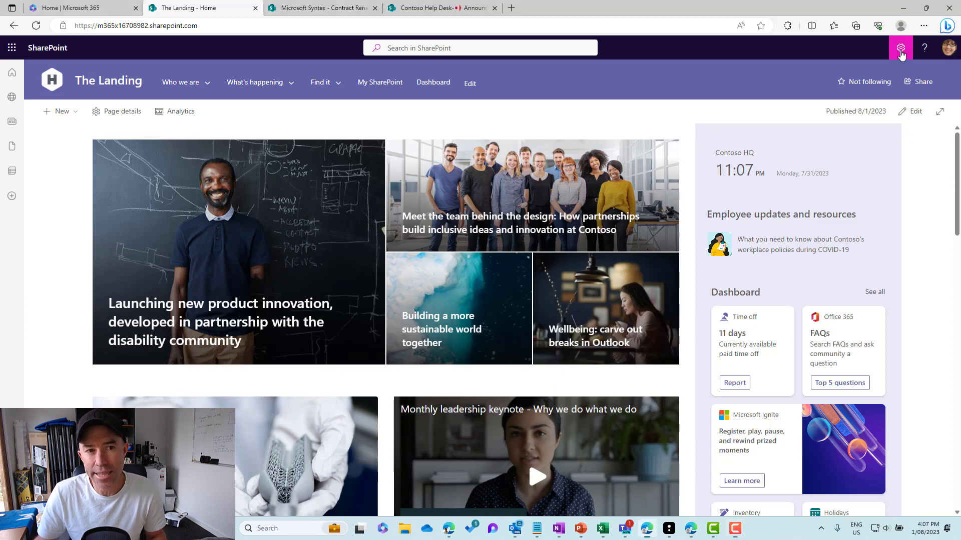
left_click(828, 140)
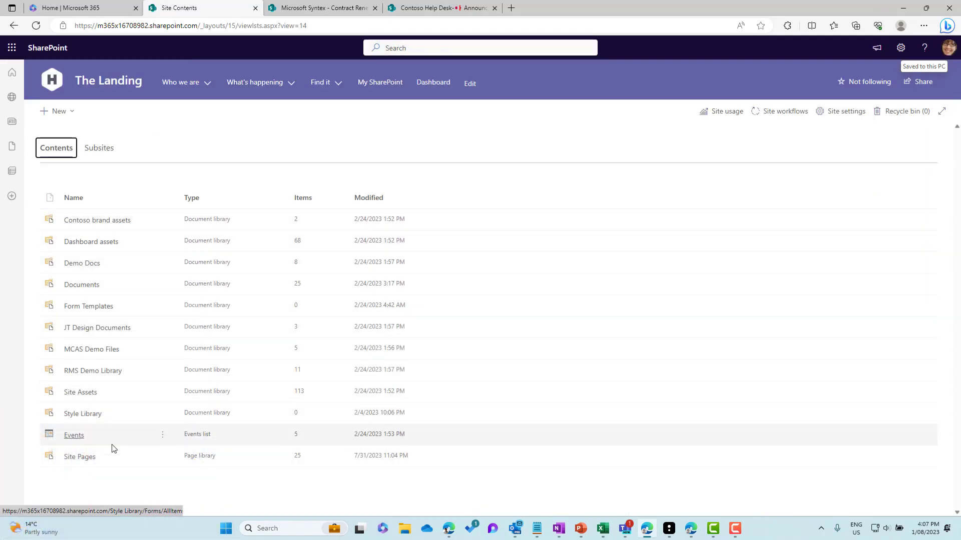
left_click(85, 457)
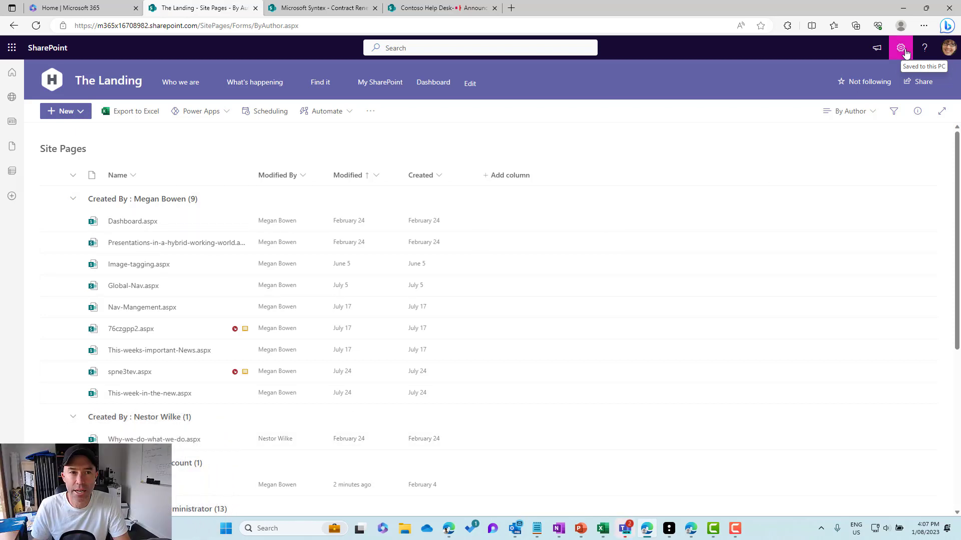
- Go through the site information to the full site settings and open site columns to create a new column
left_click(904, 50)
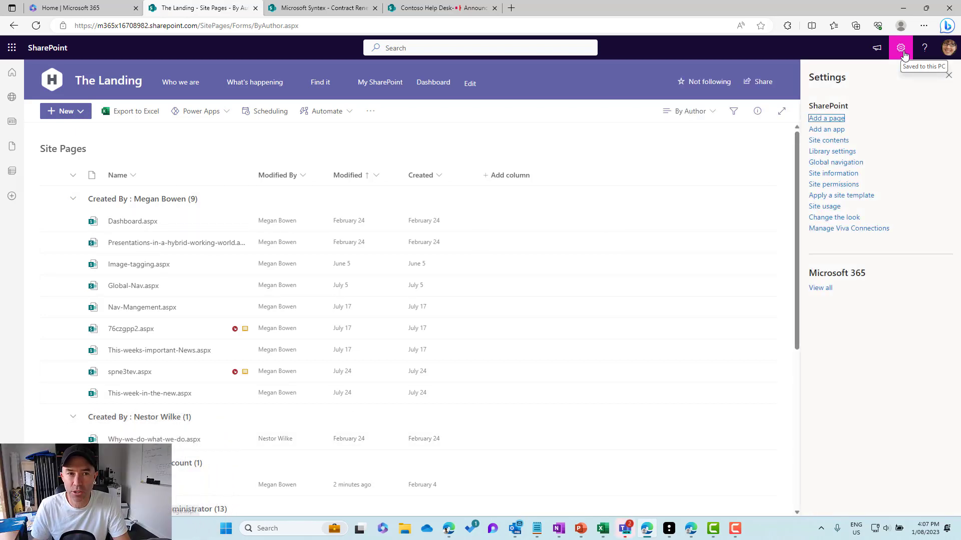
left_click(826, 175)
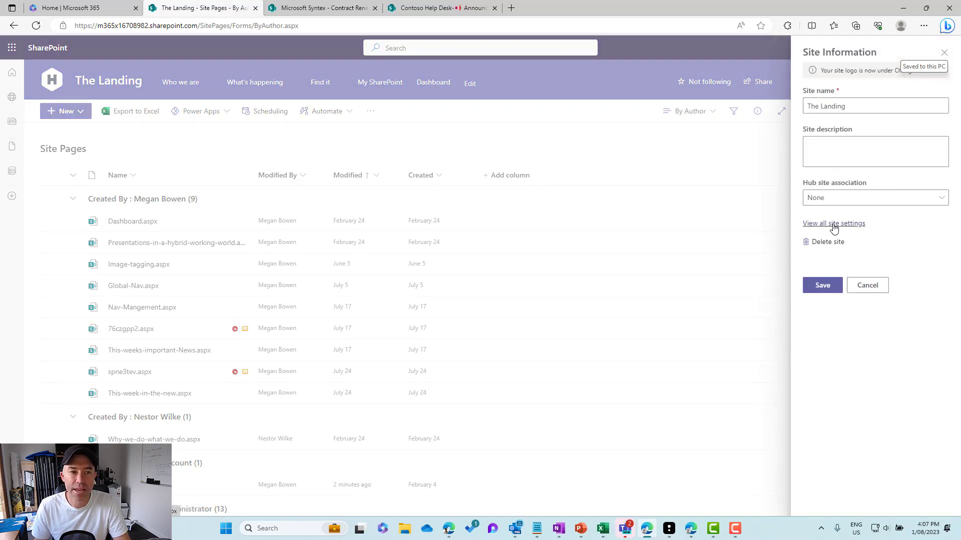
left_click(833, 225)
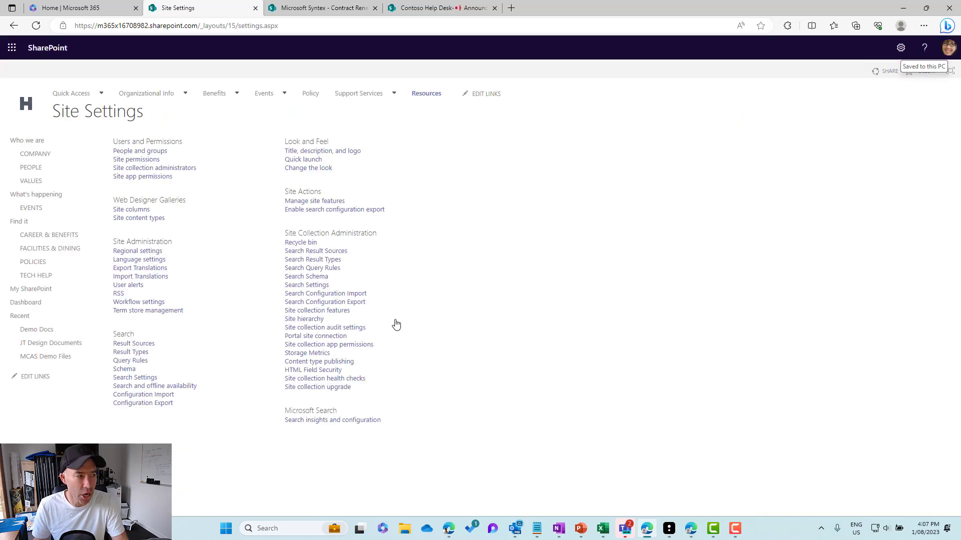
left_click(131, 210)
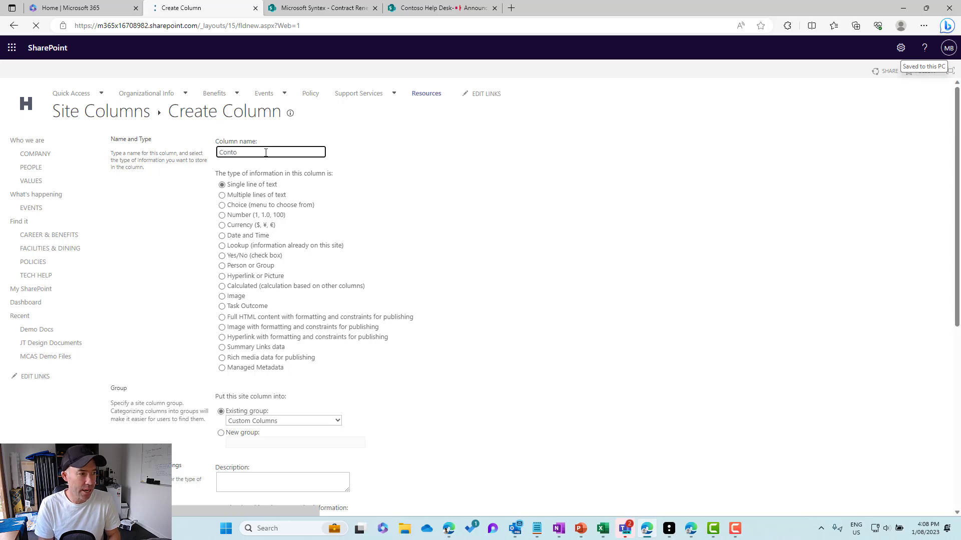
- Name the new site column ContosoCategory and set its type to Choice (menu to choose from)
type("Categ")
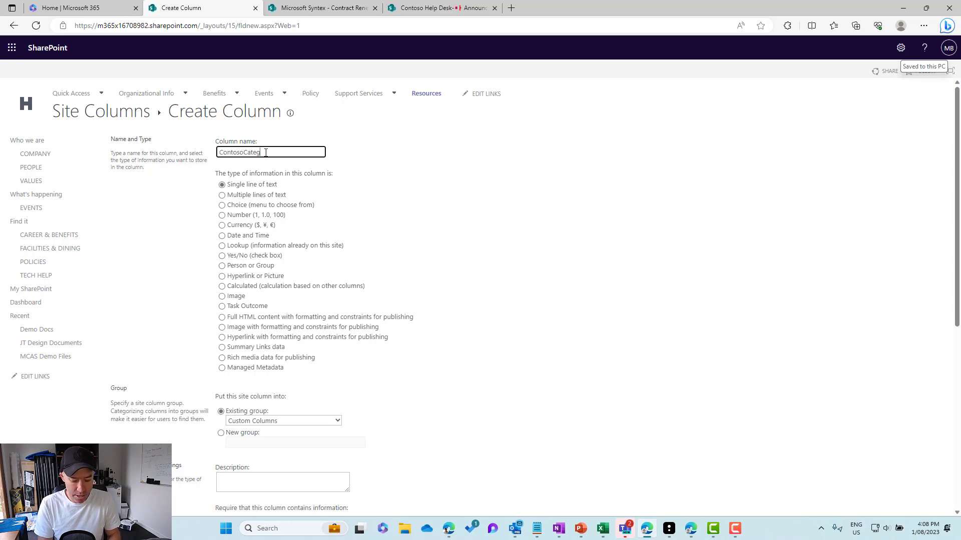
type("ory")
left_click(258, 206)
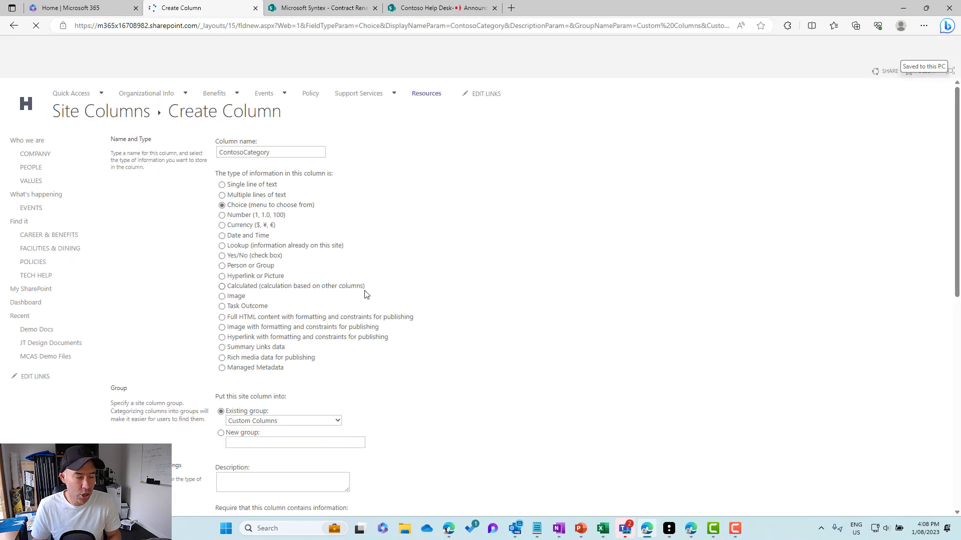
- Replace the placeholder choices with News and Updates and Blog Posts, and create the site column
scroll(328, 425, "down", 4)
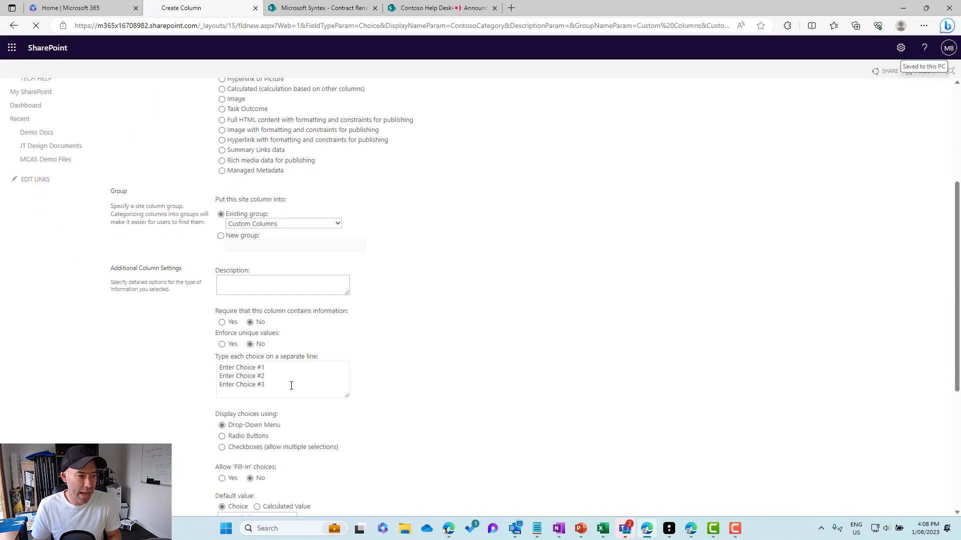
left_click_drag(289, 386, 215, 368)
type("New")
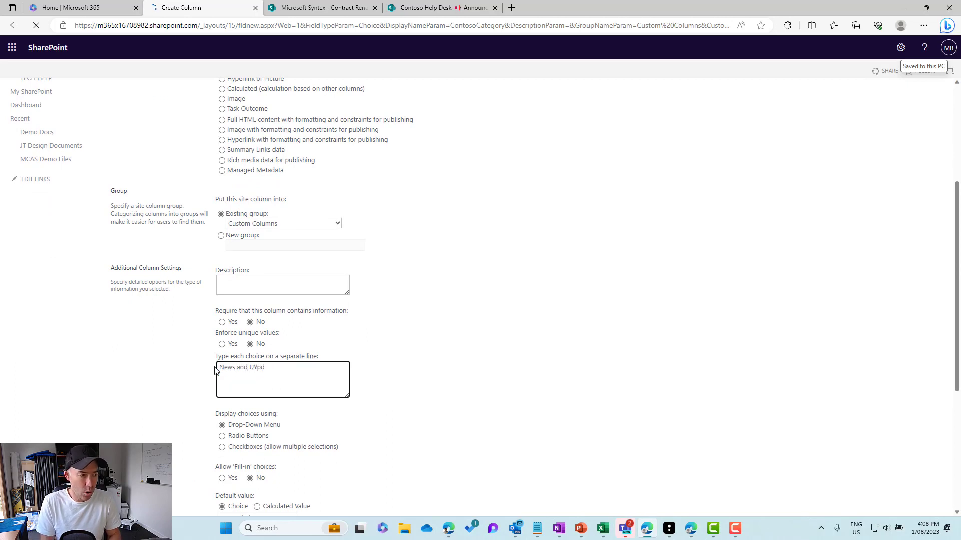
type("s and Update")
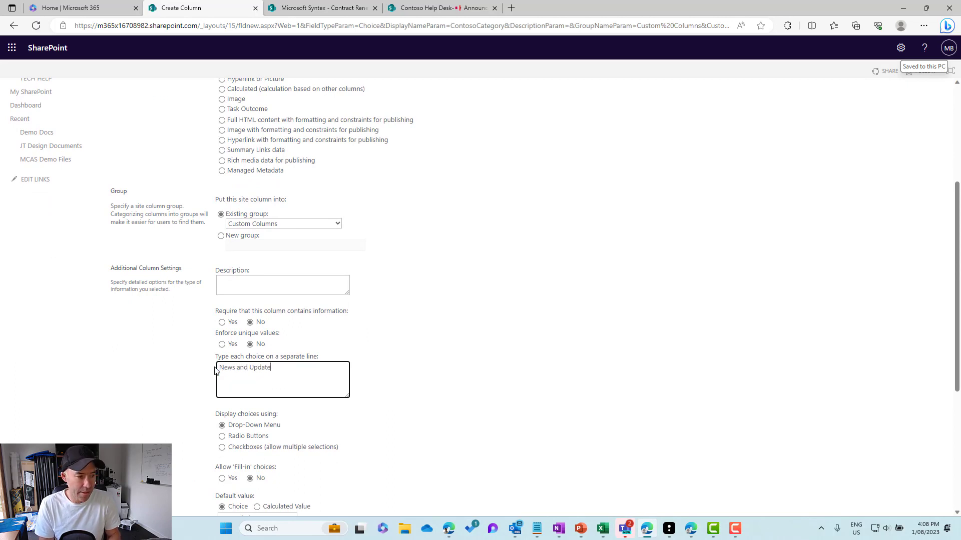
type("s")
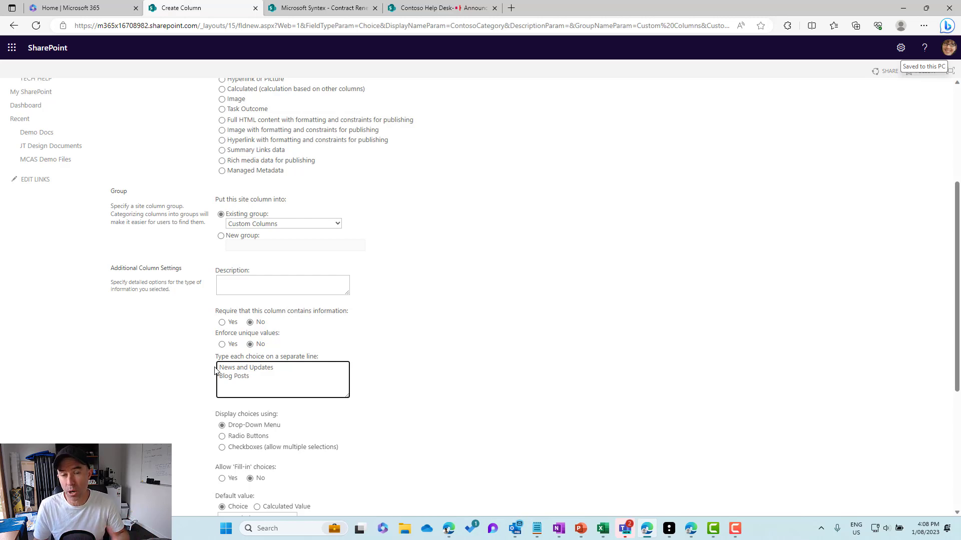
scroll(424, 414, "down", 5)
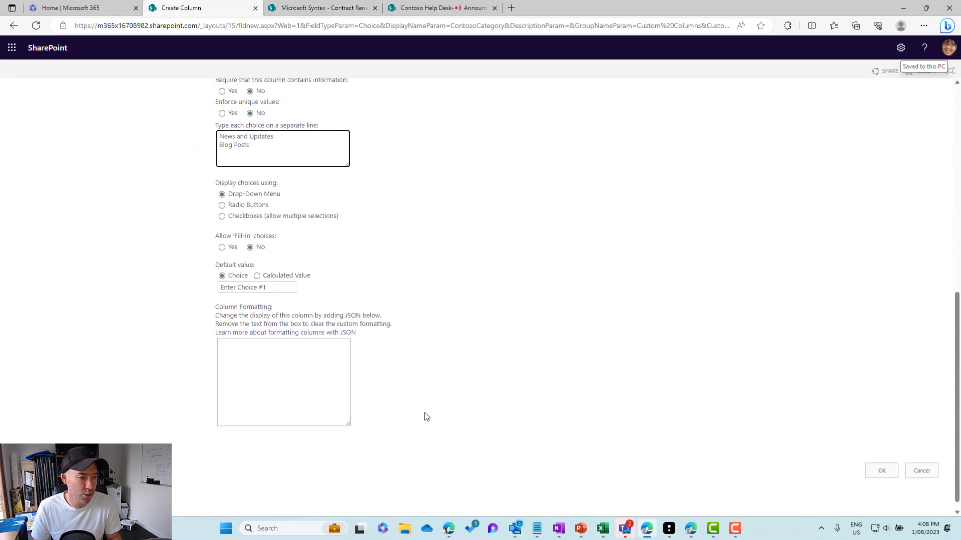
left_click(881, 464)
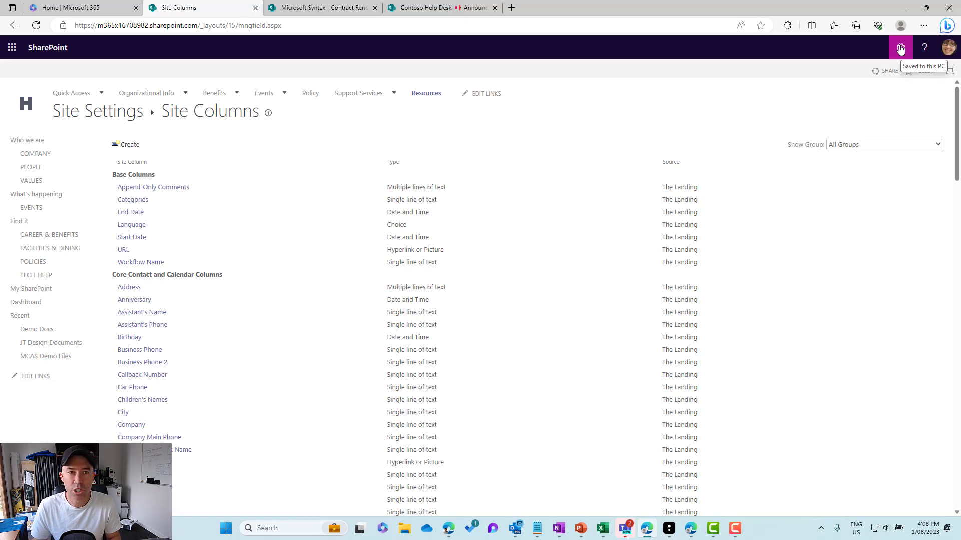
- Open the library settings of Site Pages from the site contents
left_click(901, 48)
left_click(826, 140)
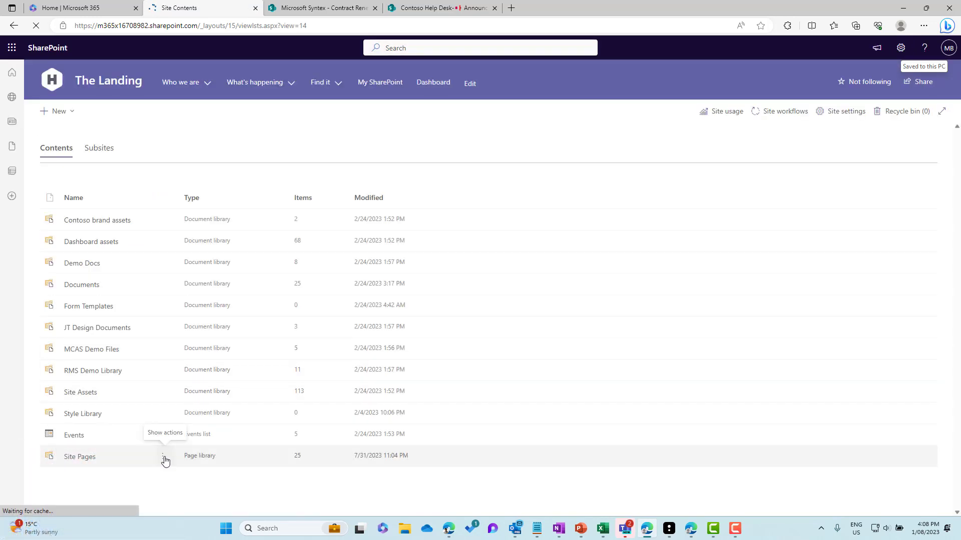
left_click(163, 458)
left_click(178, 496)
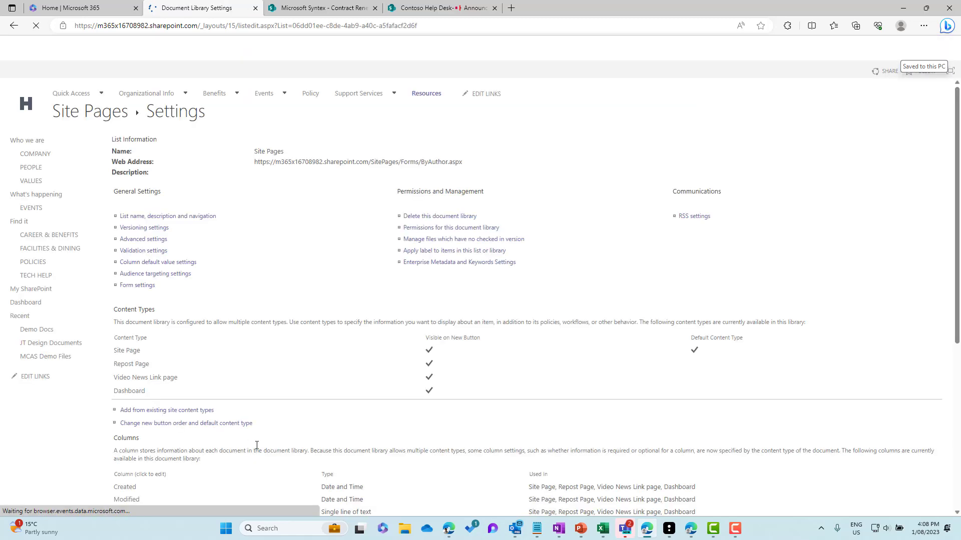
- Add the ContosoCategory column to the Site Pages library from the existing site columns
scroll(216, 355, "down", 5)
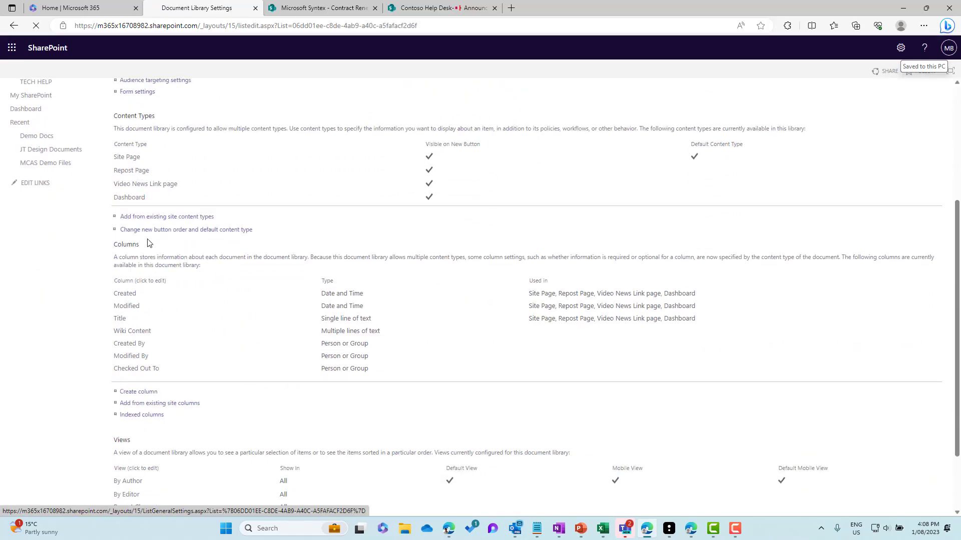
left_click_drag(113, 242, 190, 332)
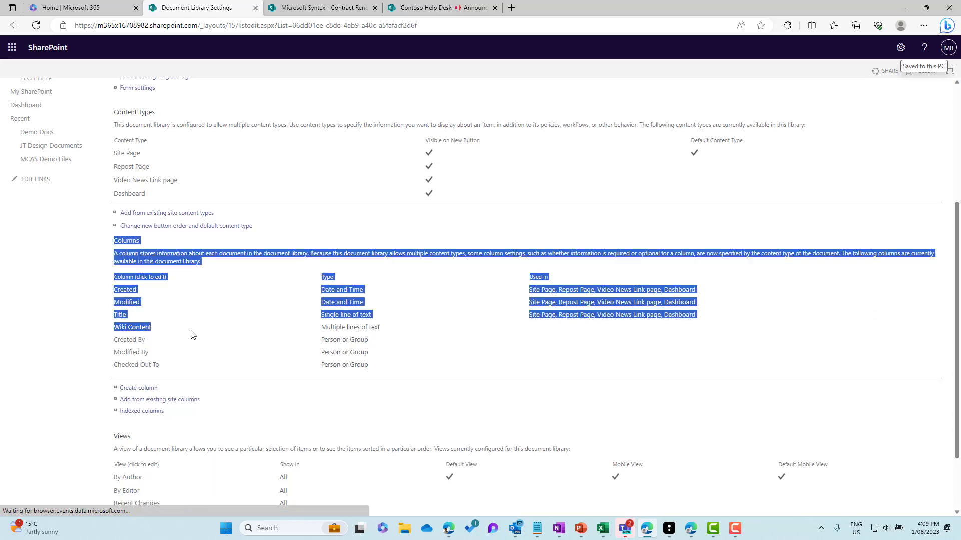
left_click(142, 403)
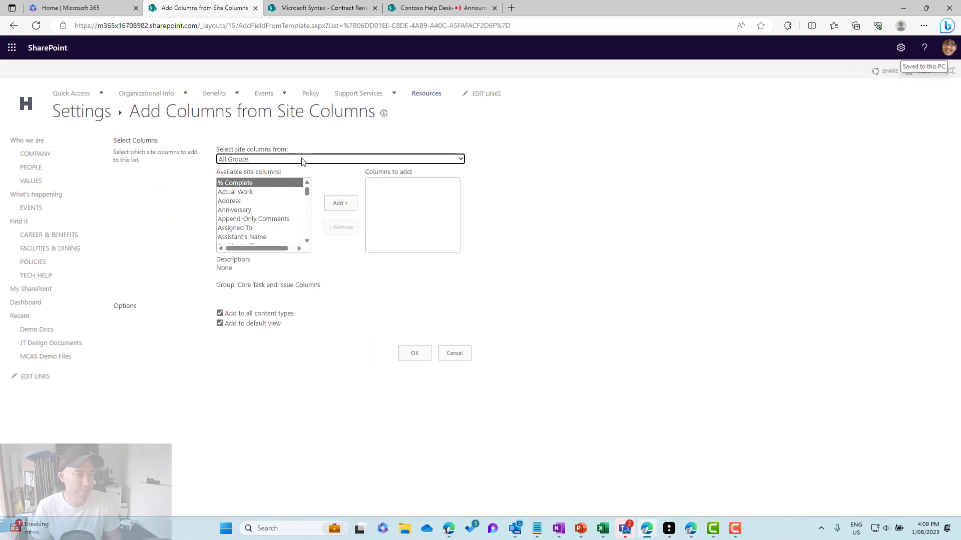
scroll(268, 220, "down", 4)
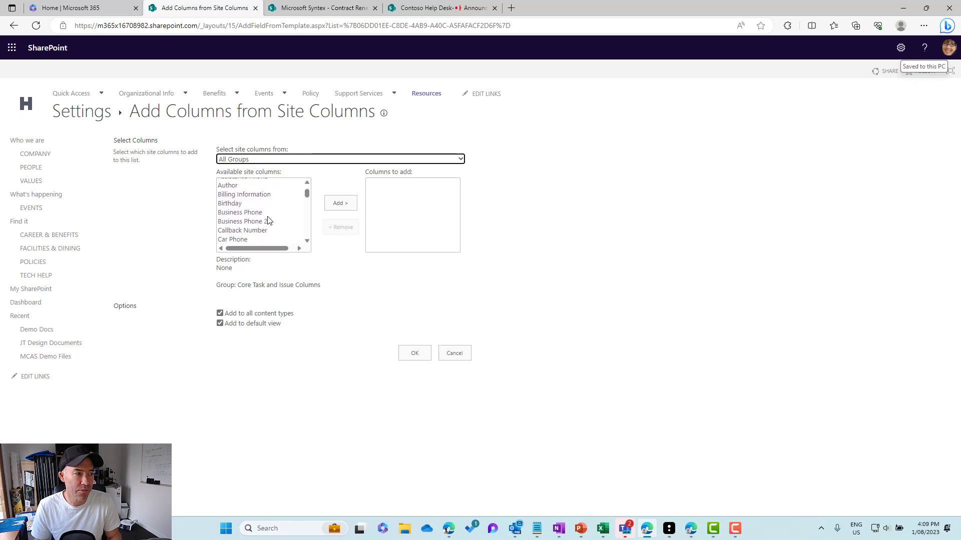
scroll(275, 216, "down", 1)
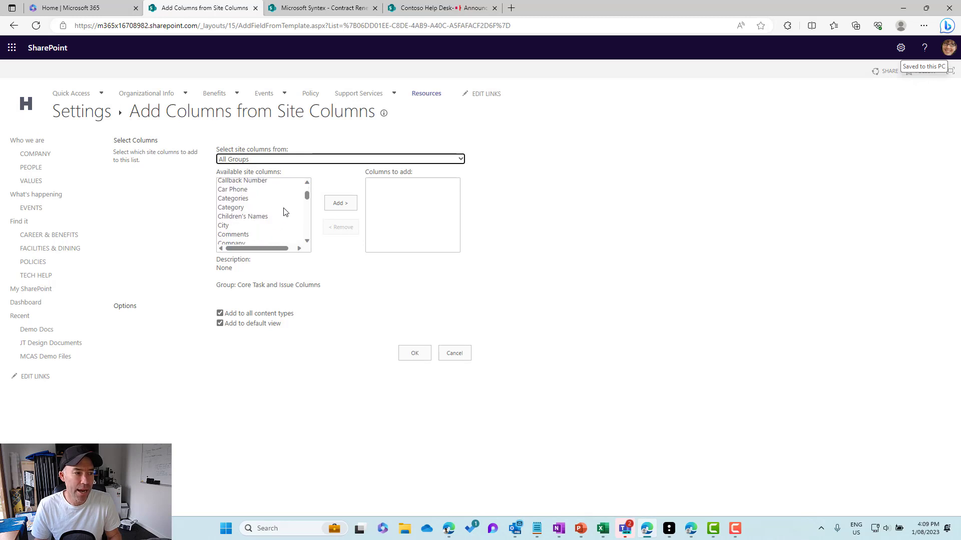
left_click(245, 208)
scroll(246, 212, "down", 1)
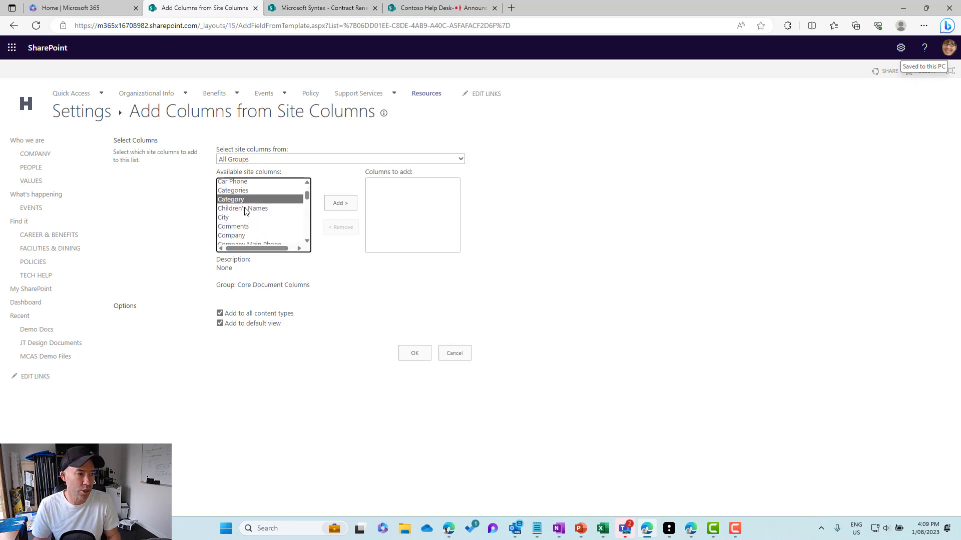
scroll(246, 211, "down", 5)
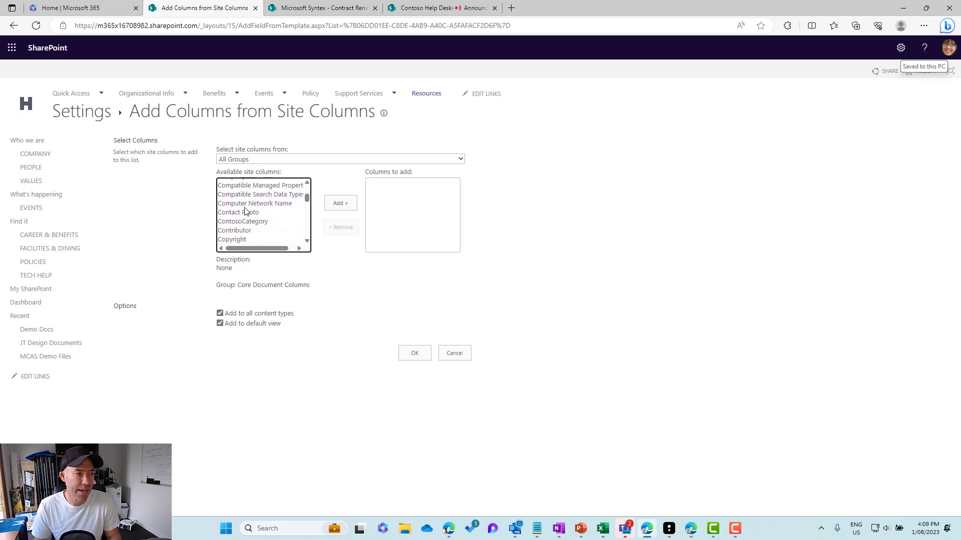
left_click(242, 217)
left_click(345, 207)
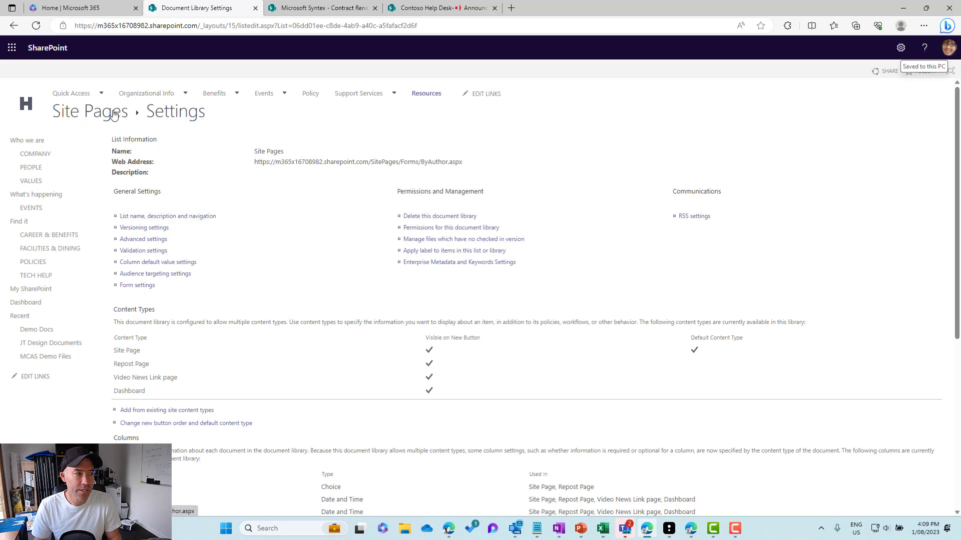
- Return to the Site Pages library and switch it to the All Pages view
left_click(114, 114)
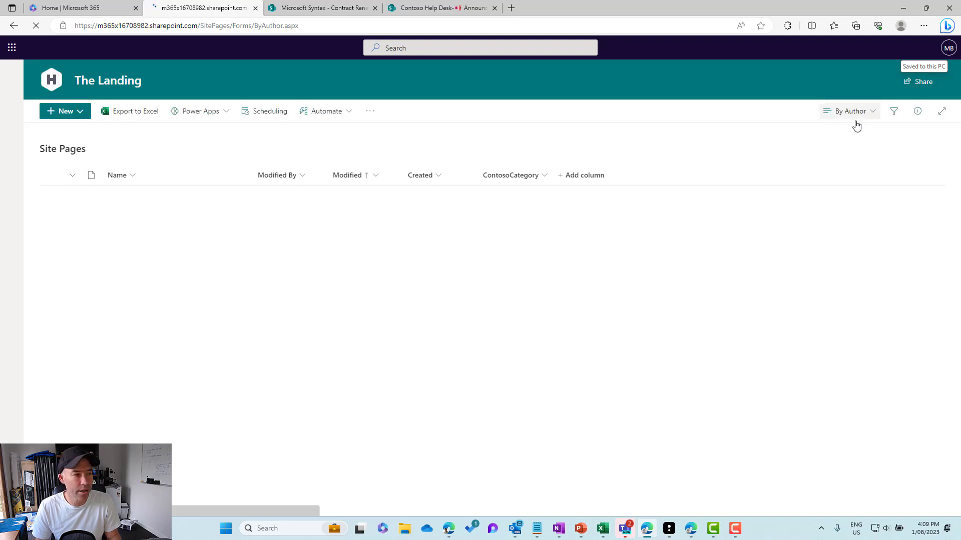
left_click(850, 111)
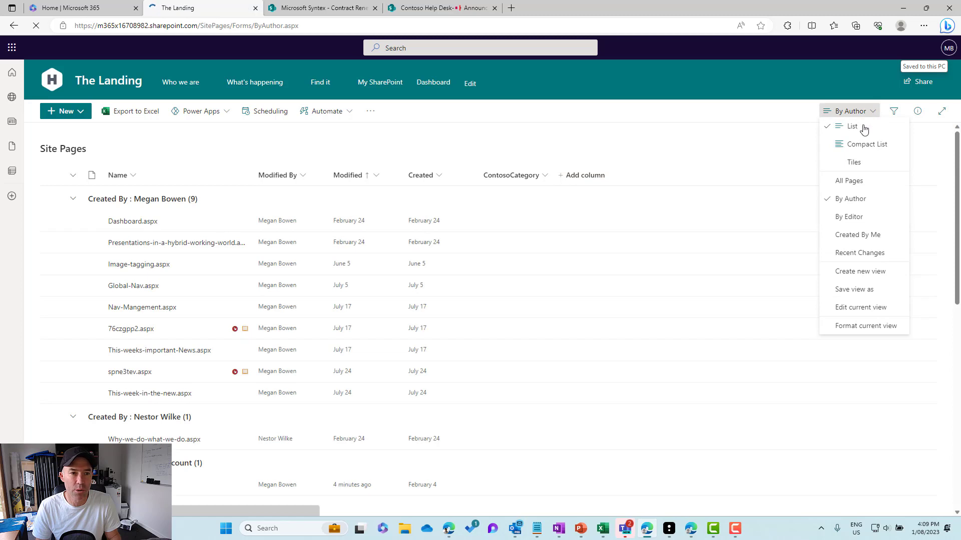
left_click(851, 182)
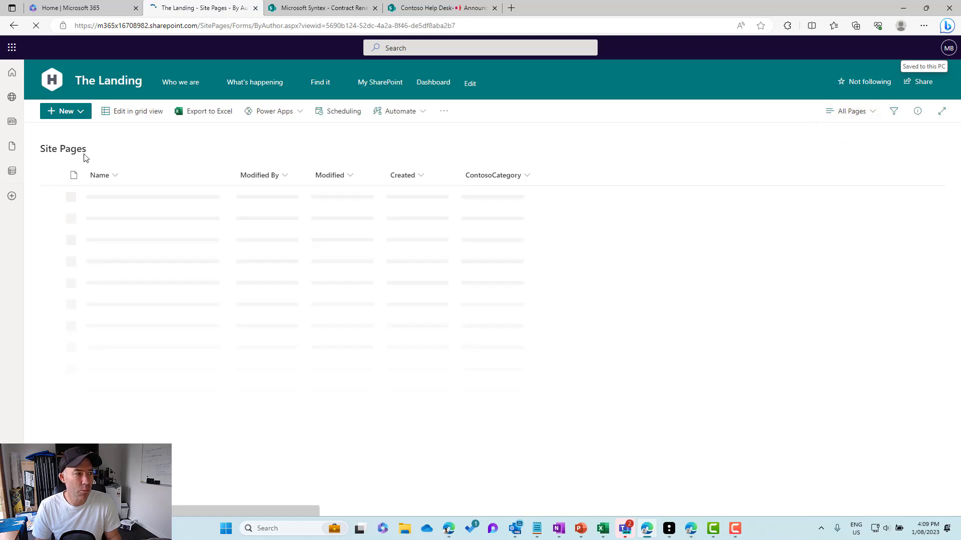
left_click(136, 116)
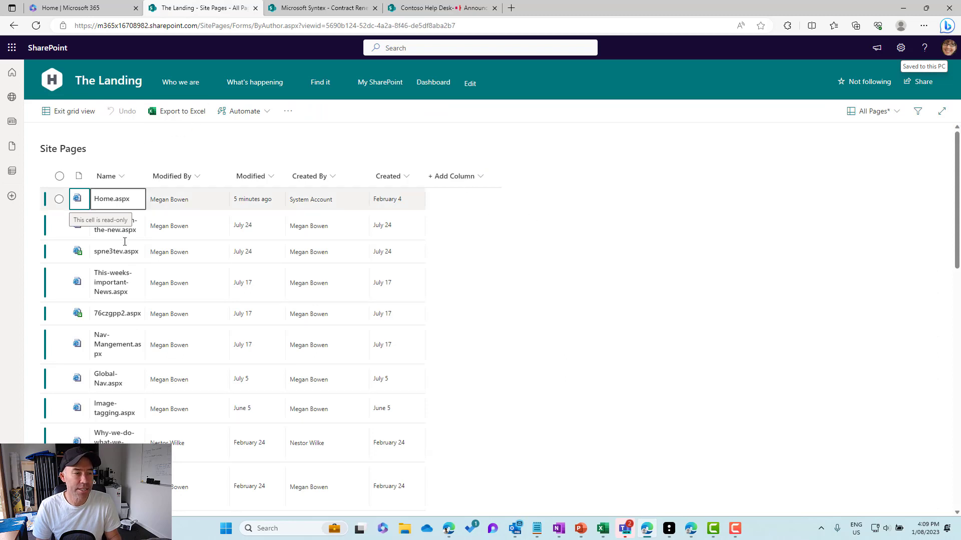
left_click(479, 180)
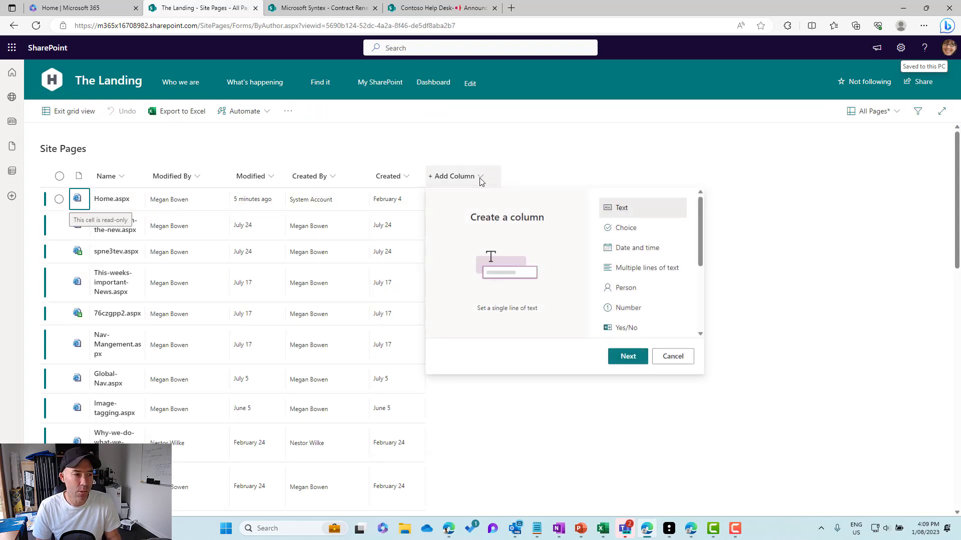
left_click(674, 358)
left_click(76, 111)
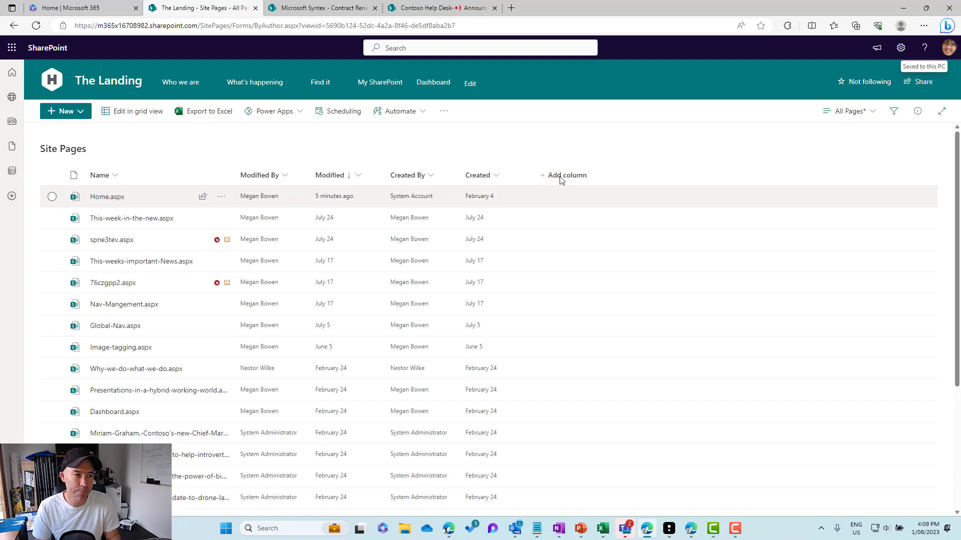
- Show the ContosoCategory column in the current Site Pages view
left_click(560, 179)
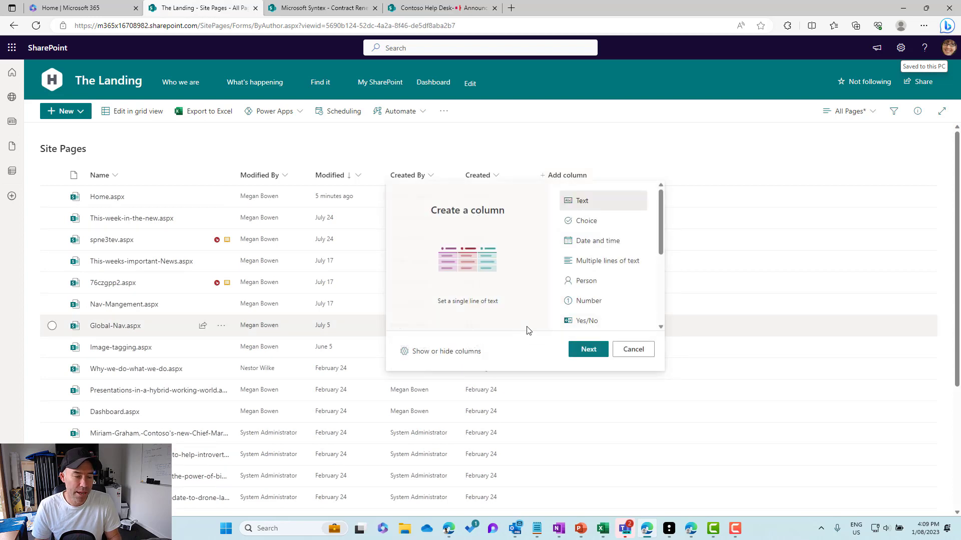
left_click(445, 355)
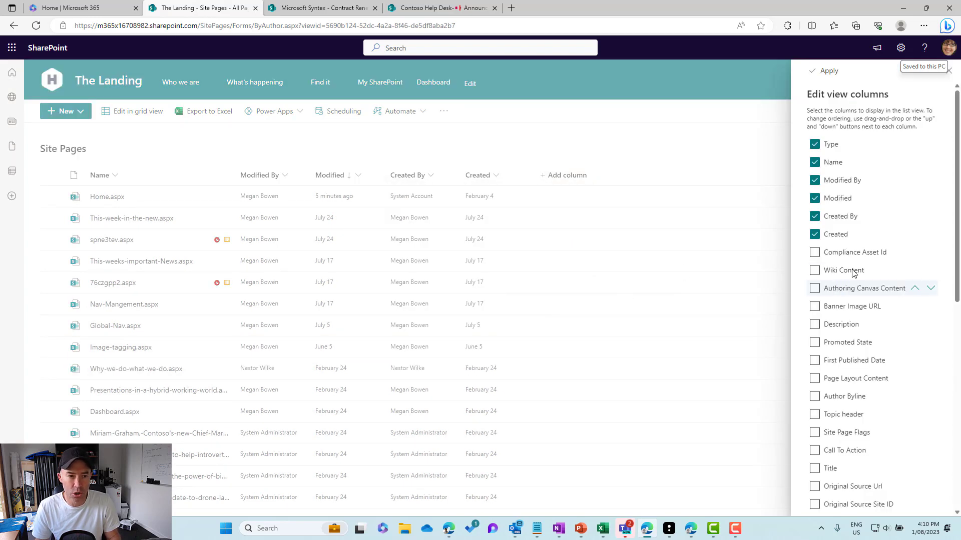
scroll(869, 282, "down", 4)
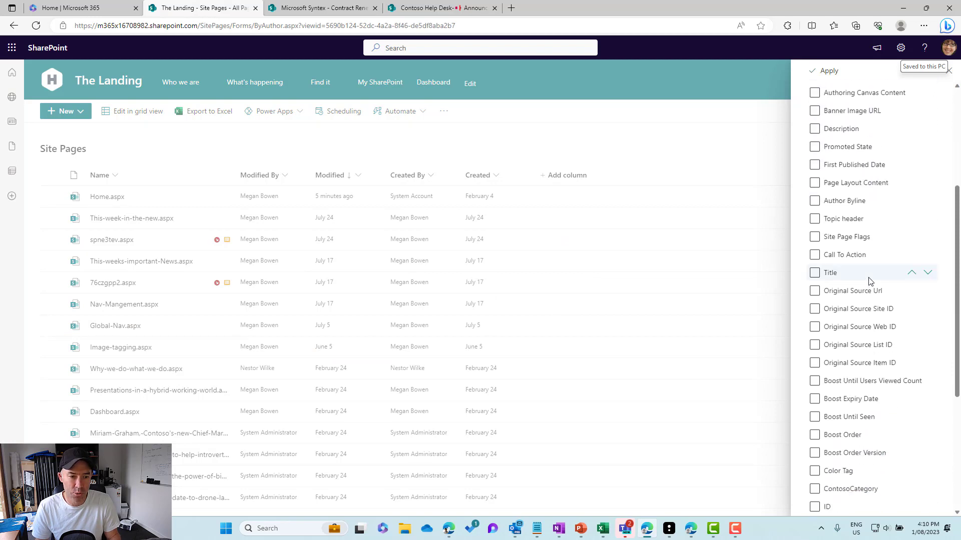
scroll(869, 281, "down", 1)
scroll(848, 356, "up", 5)
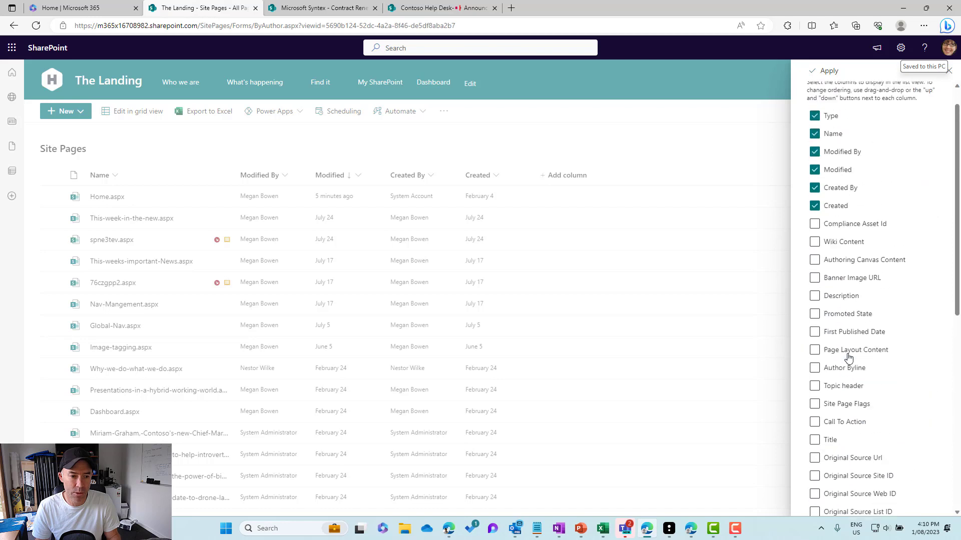
scroll(848, 356, "up", 1)
left_click(827, 71)
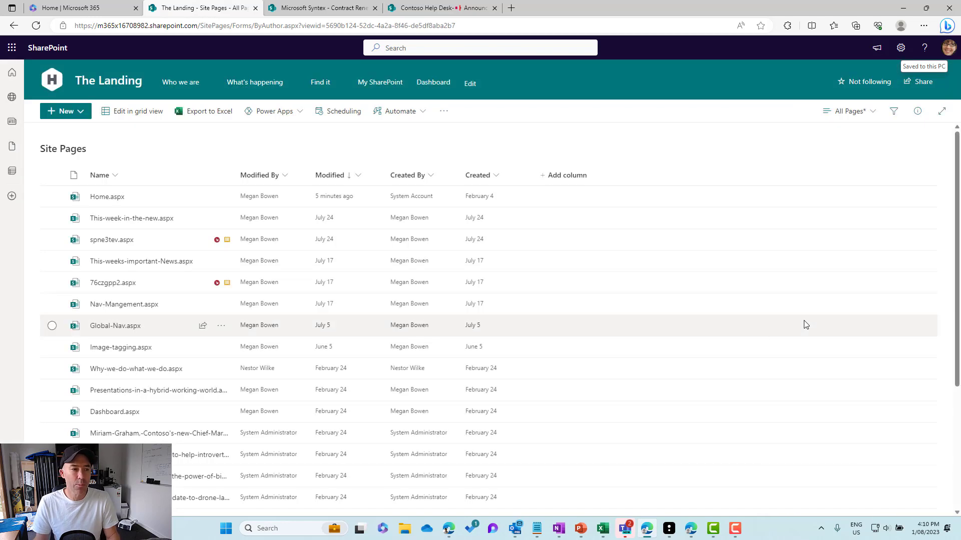
- Save the modified view under the name All Pages
left_click(849, 117)
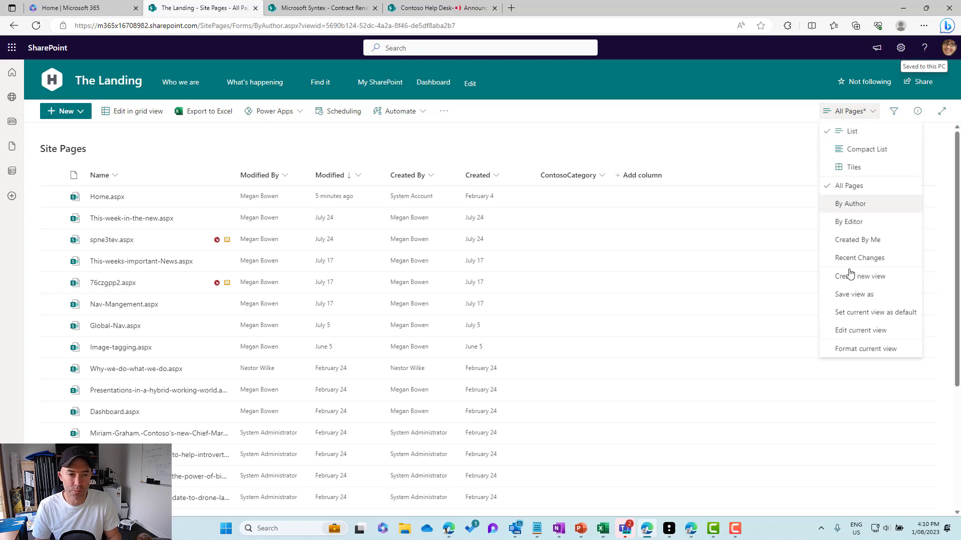
left_click(860, 300)
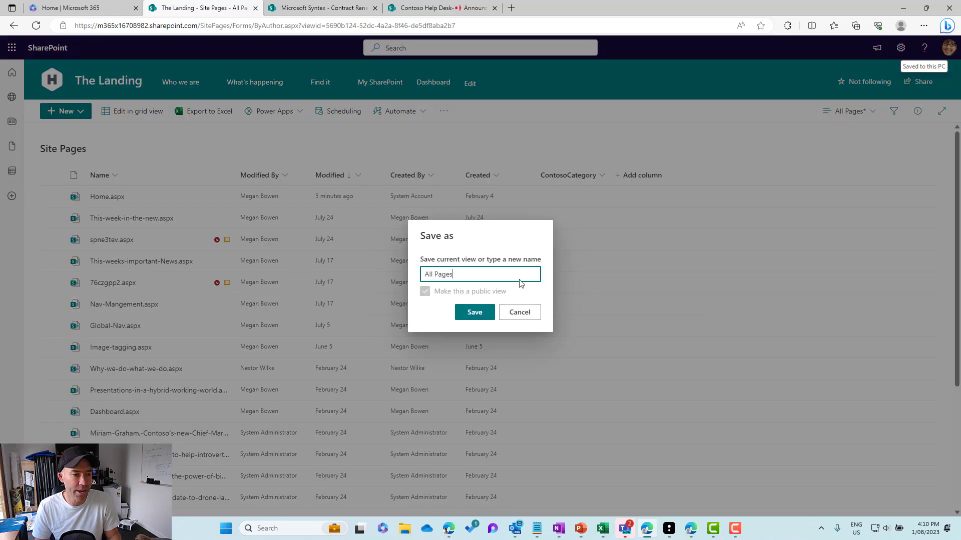
left_click(474, 315)
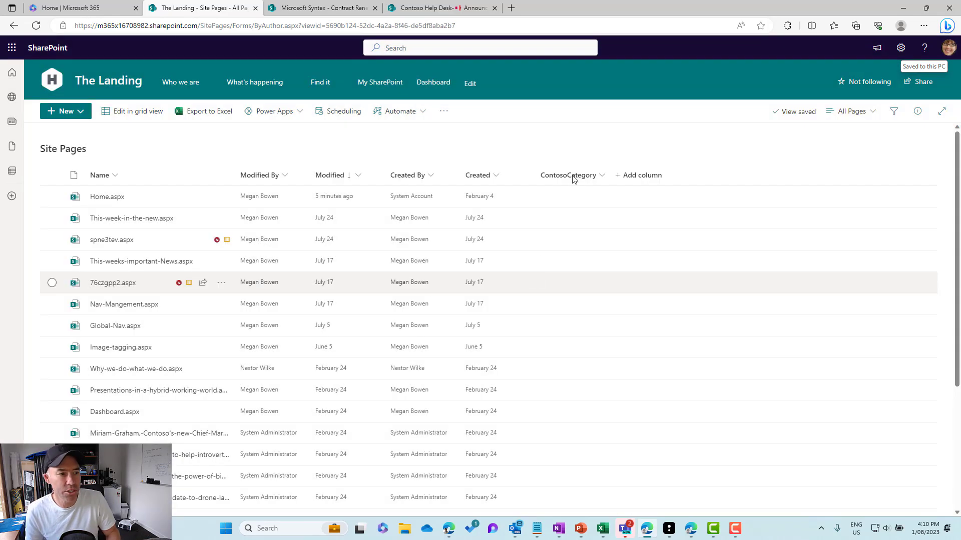
- In grid view, set ContosoCategory to News and Updates for This-week-in-the-new.aspx and fill it down through Nav-Mangement.aspx
left_click(127, 112)
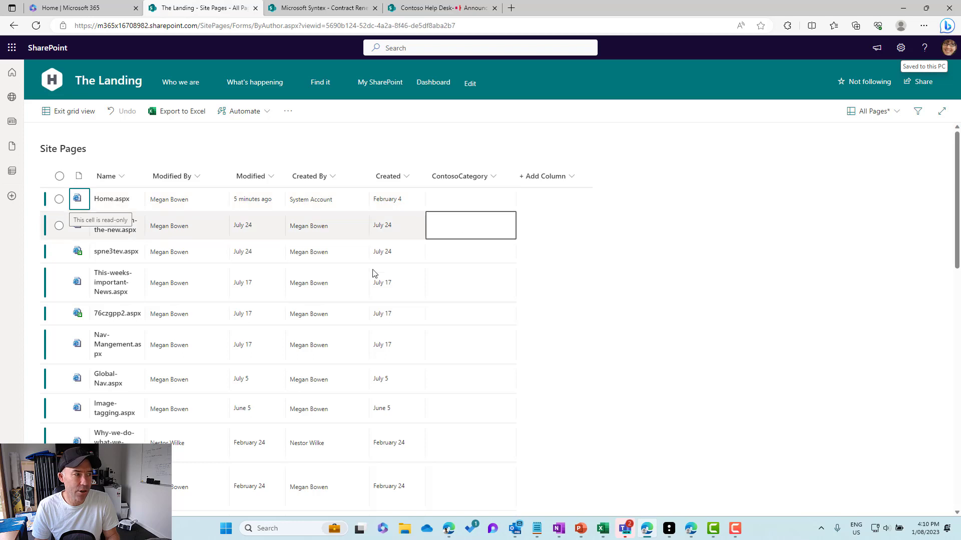
left_click(457, 229)
left_click(455, 226)
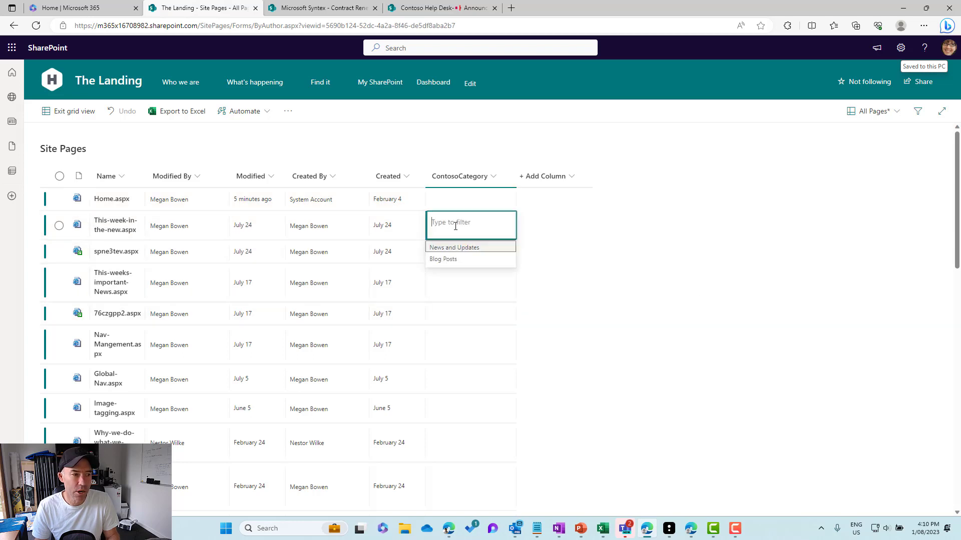
left_click(450, 249)
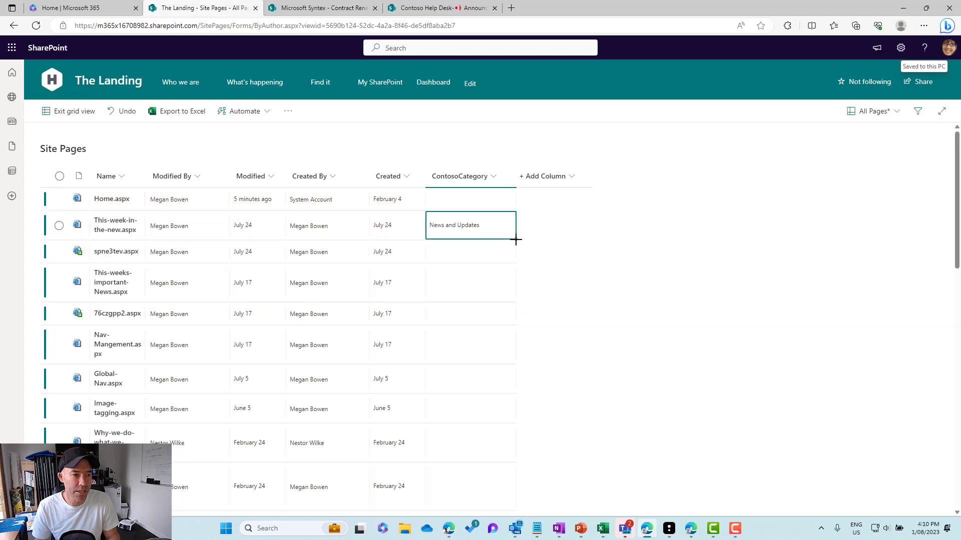
left_click_drag(515, 238, 510, 366)
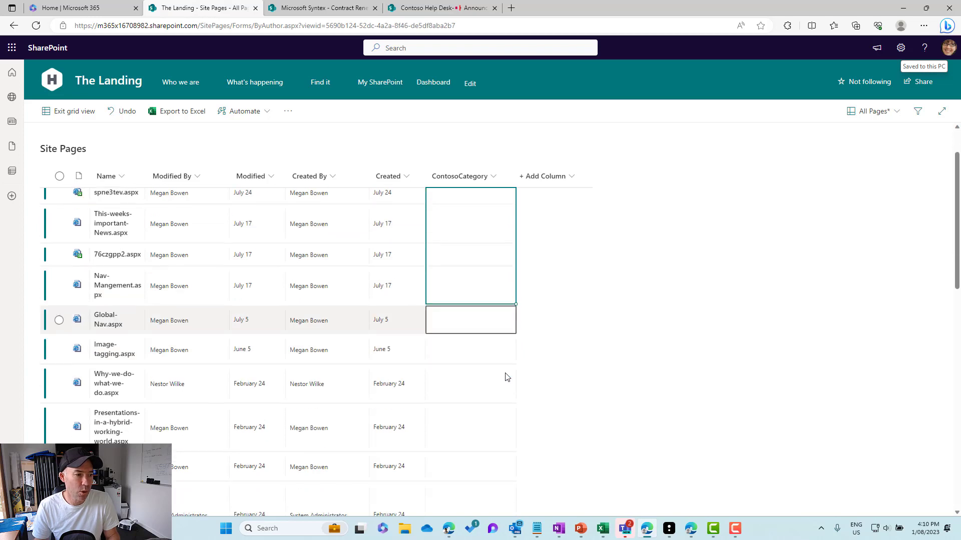
- Set ContosoCategory to Blog Posts for Global-Nav.aspx, fill it down through Why-we-do-what-we-do.aspx, and exit grid view
left_click(479, 361)
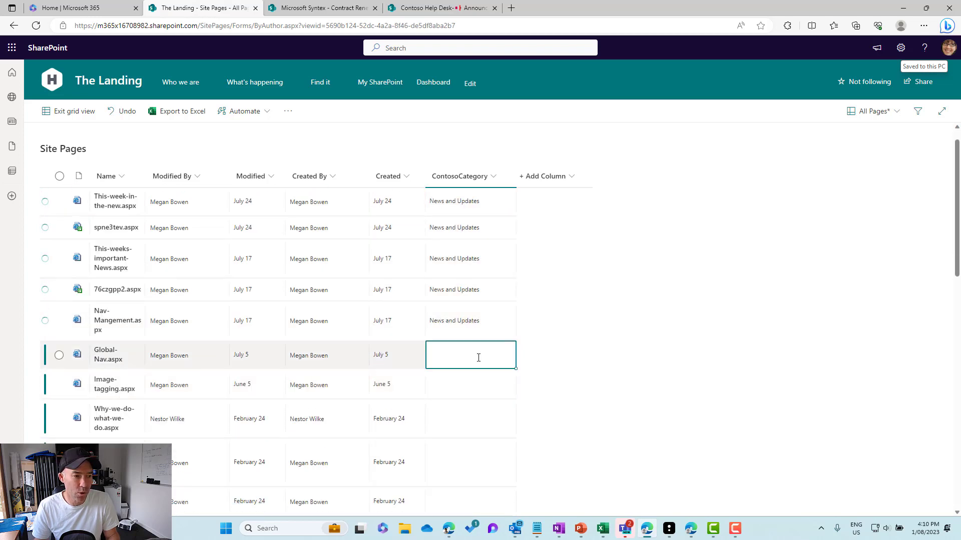
left_click(478, 358)
left_click(443, 390)
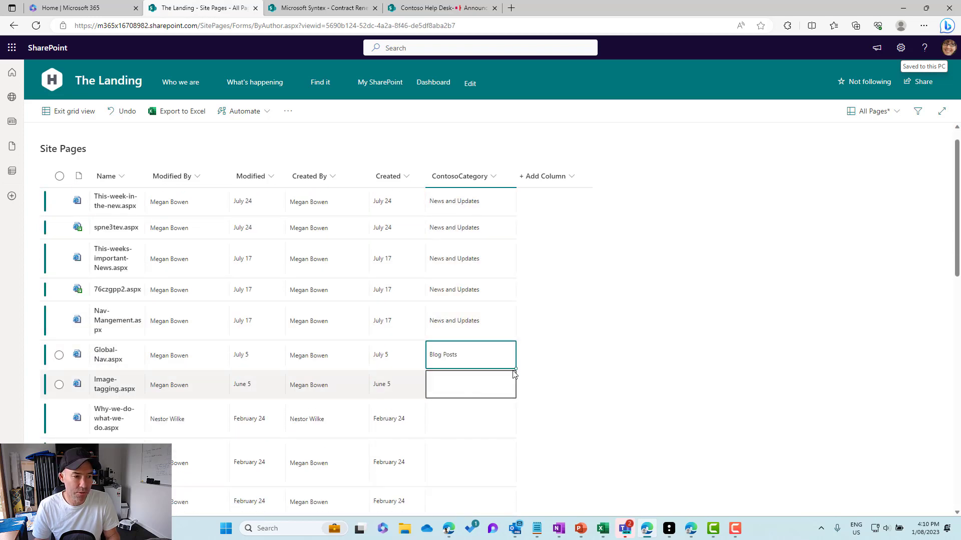
left_click_drag(514, 374, 512, 433)
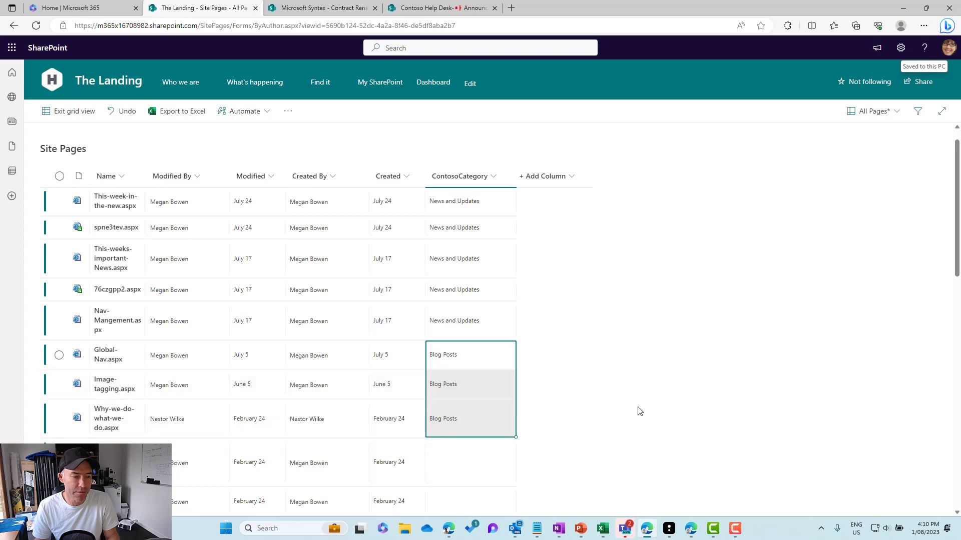
left_click(71, 121)
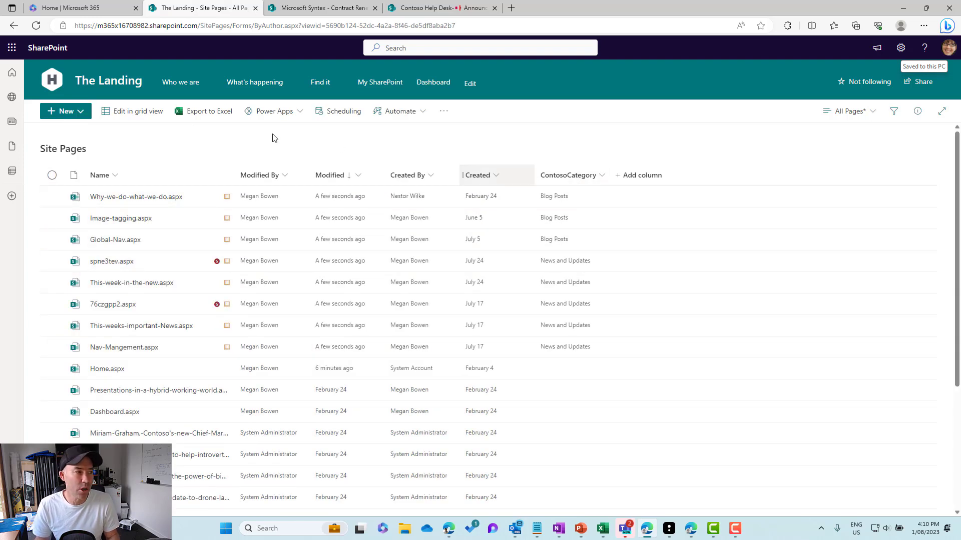
- Open the site's home page for editing and add a News web part below the hero images
left_click(118, 83)
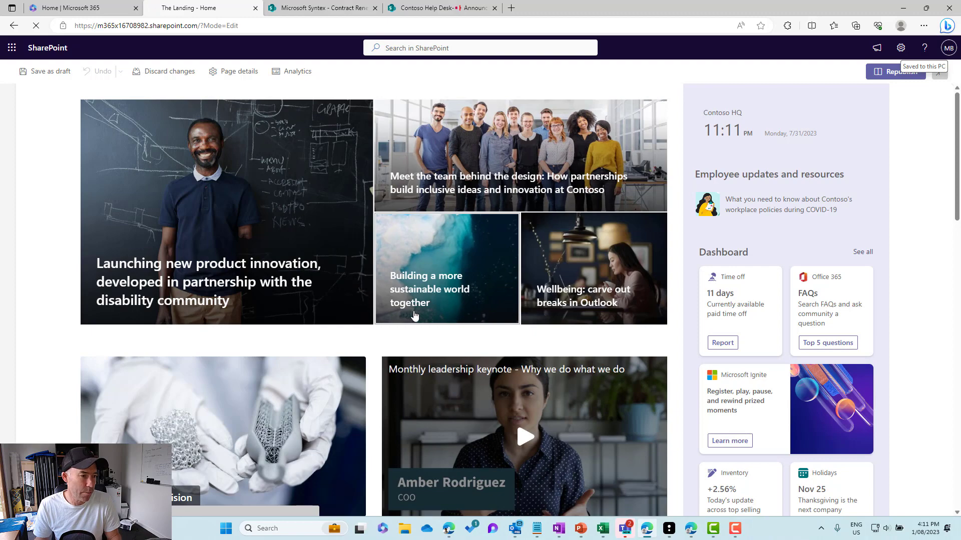
scroll(391, 337, "down", 3)
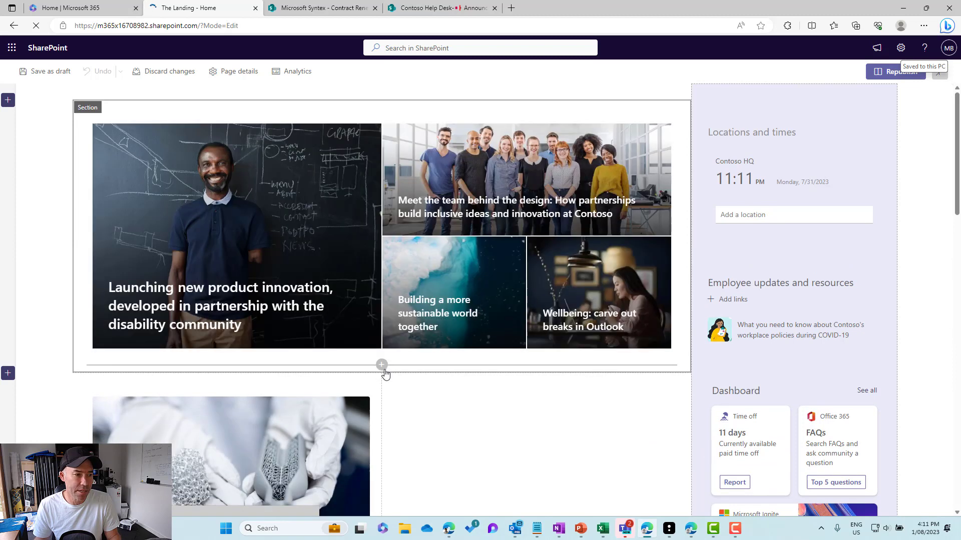
left_click(383, 368)
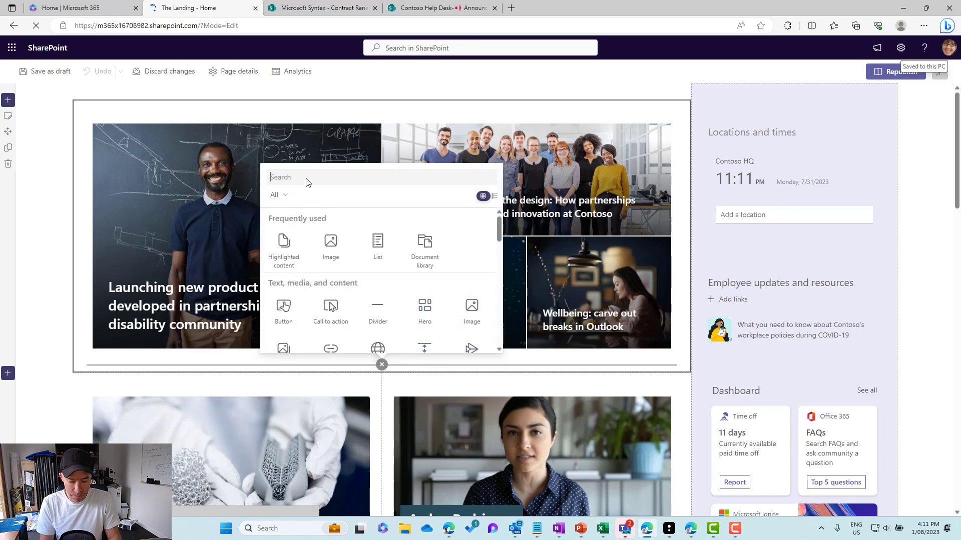
type("news")
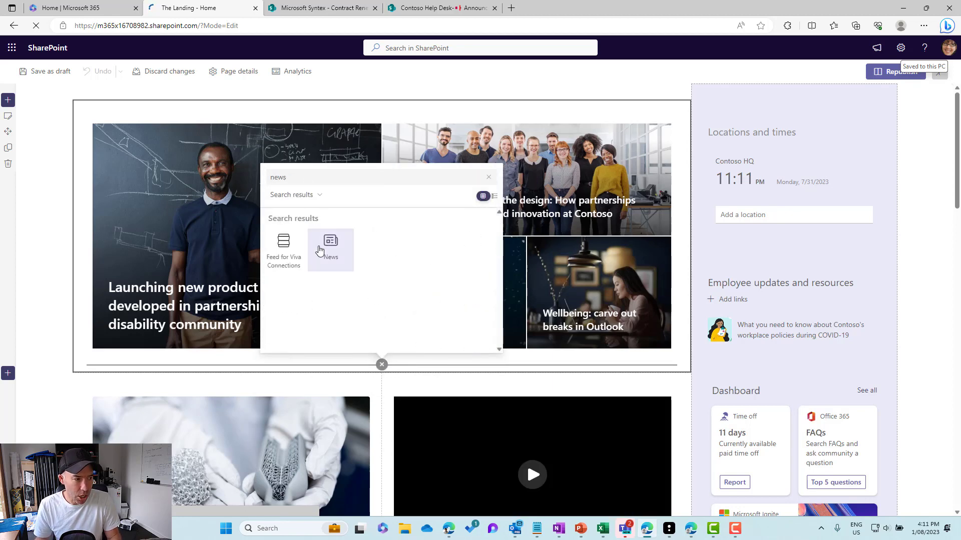
left_click(329, 245)
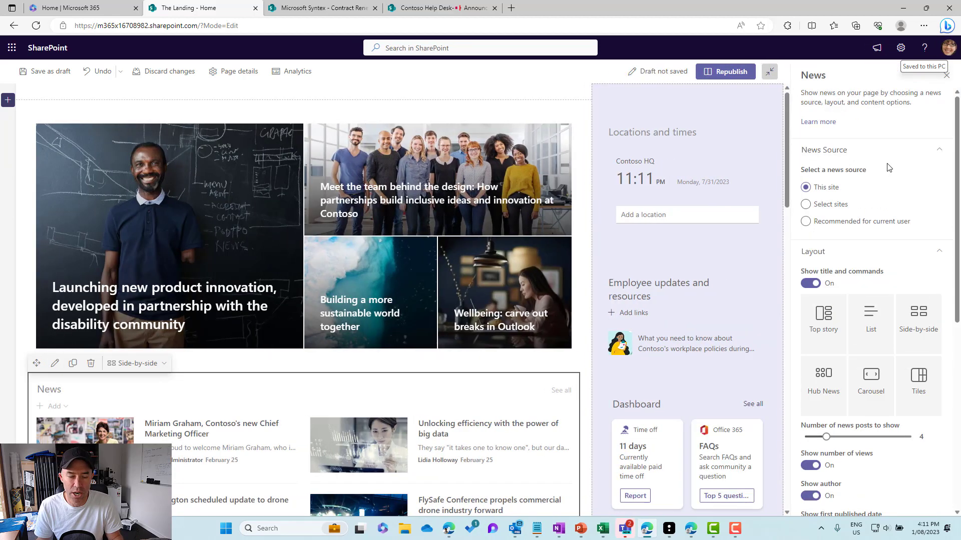
- Filter the News web part by the page property ContosoCategory equal to News and Updates, and republish the page
scroll(860, 210, "down", 7)
scroll(837, 251, "up", 7)
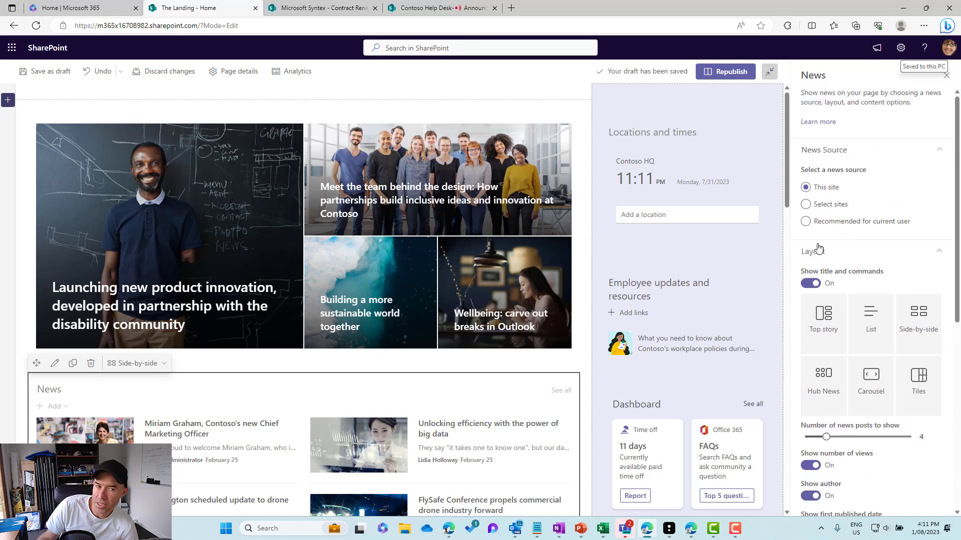
scroll(830, 240, "down", 7)
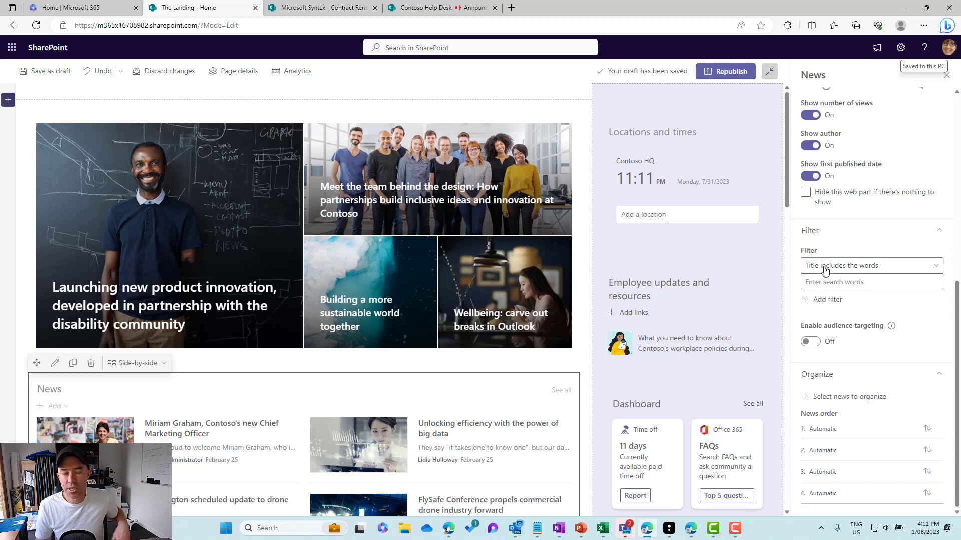
left_click(825, 266)
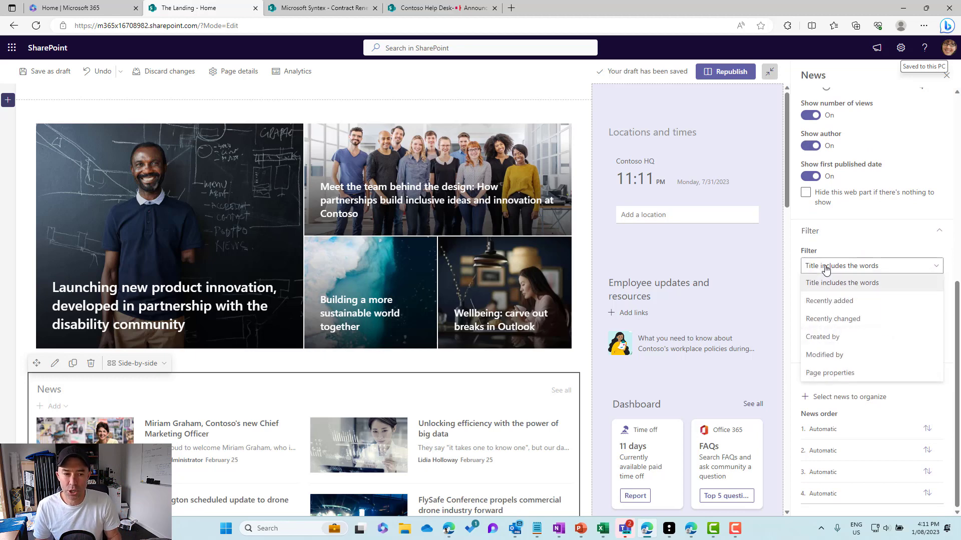
left_click(829, 373)
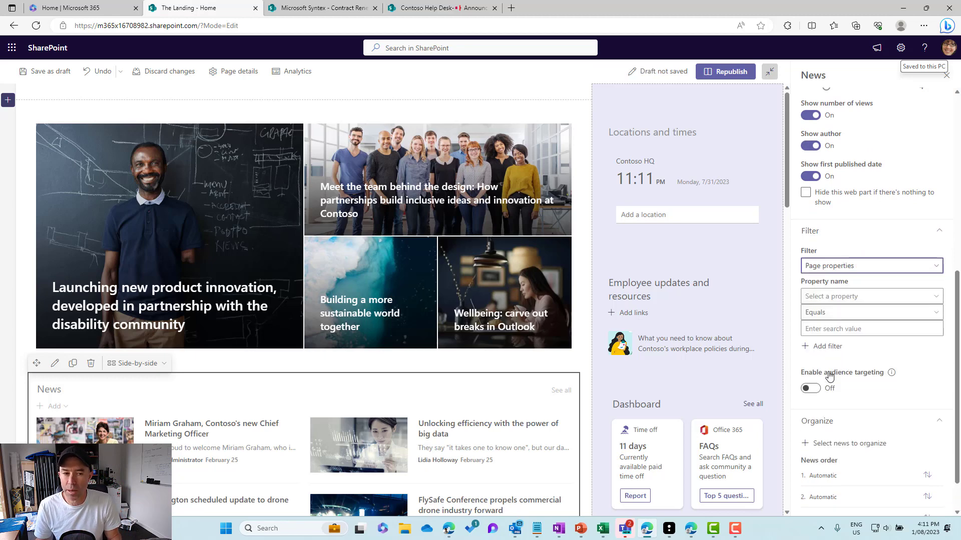
left_click(831, 297)
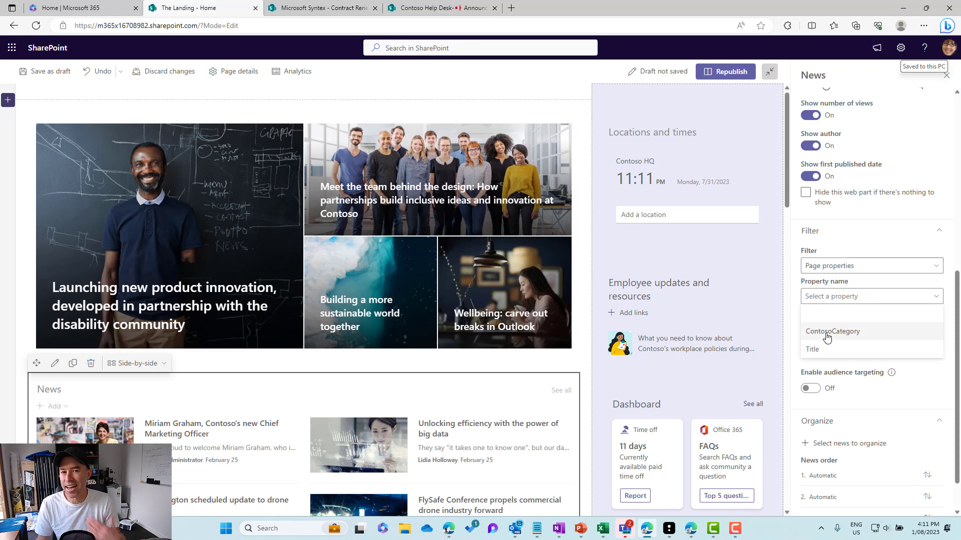
left_click(827, 332)
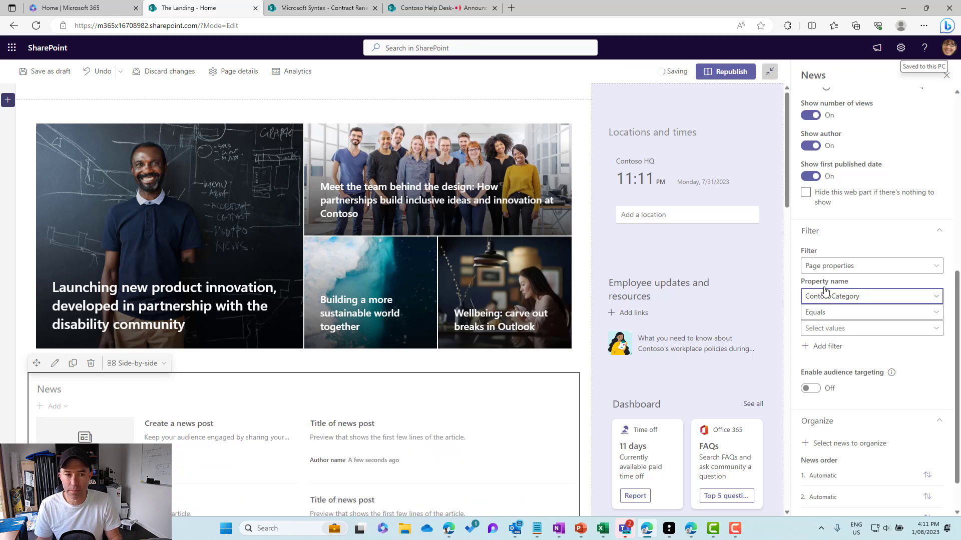
left_click(820, 328)
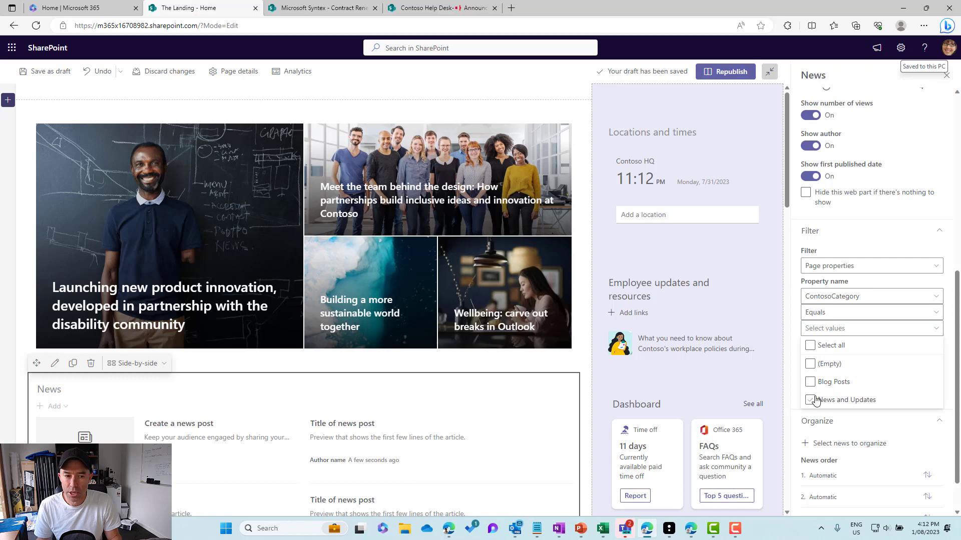
left_click(810, 400)
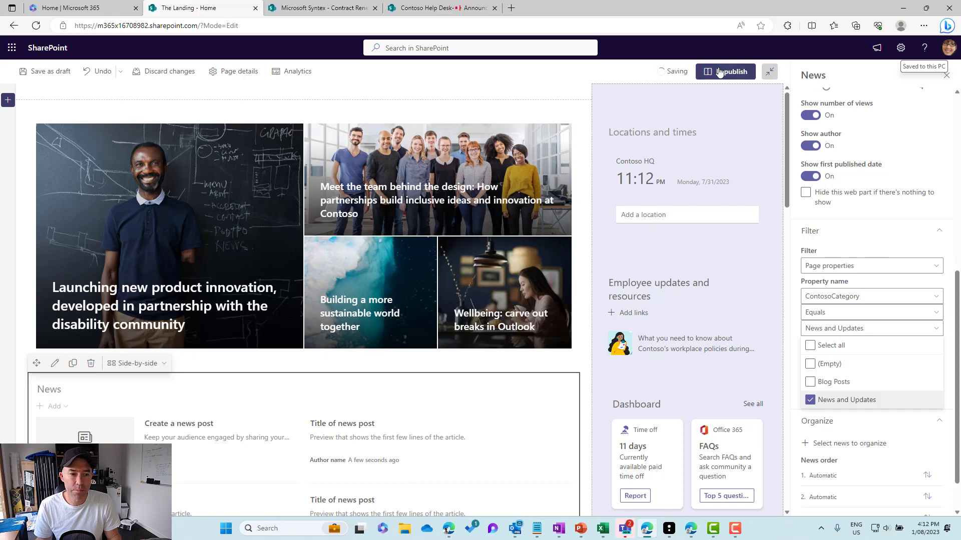
left_click(718, 74)
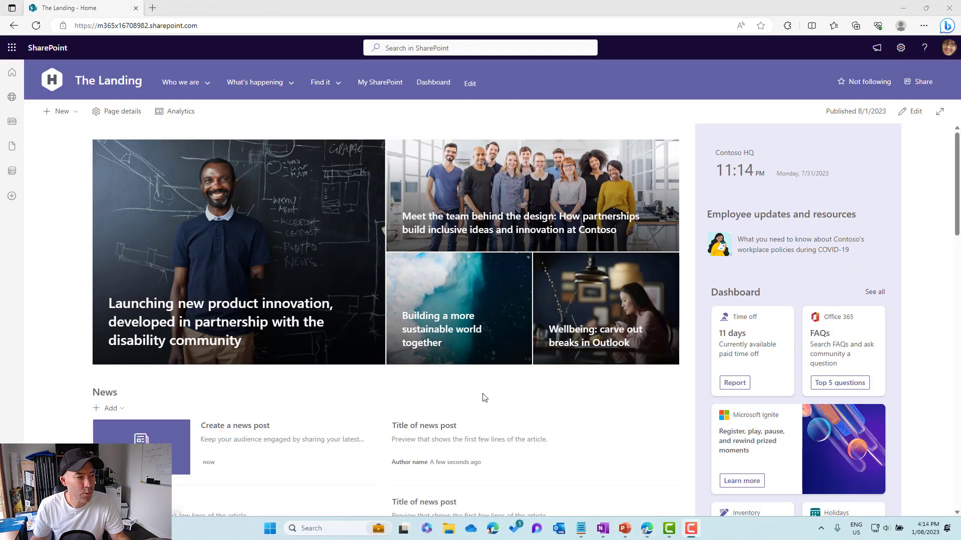
- Check the News section on the published home page and open the Site Pages library from the site contents
scroll(485, 398, "down", 3)
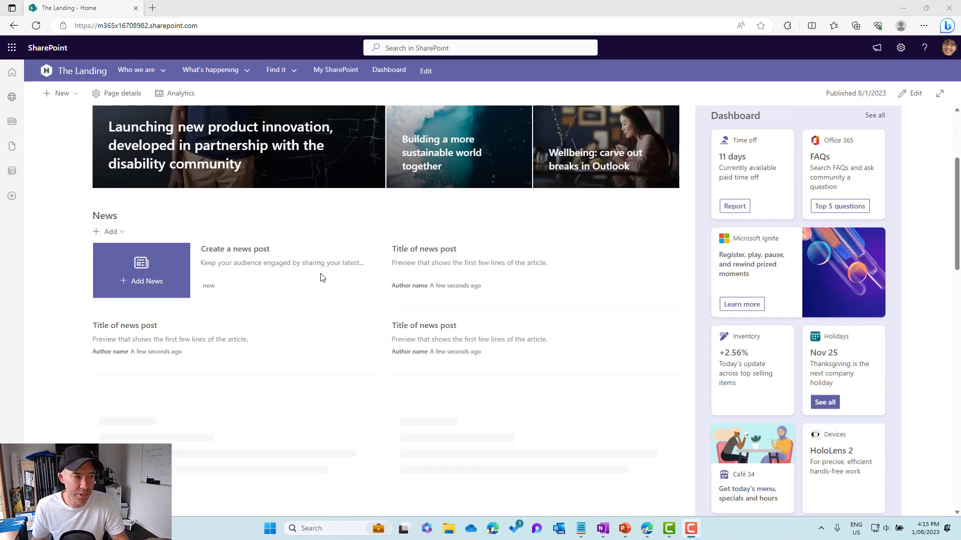
scroll(322, 275, "up", 3)
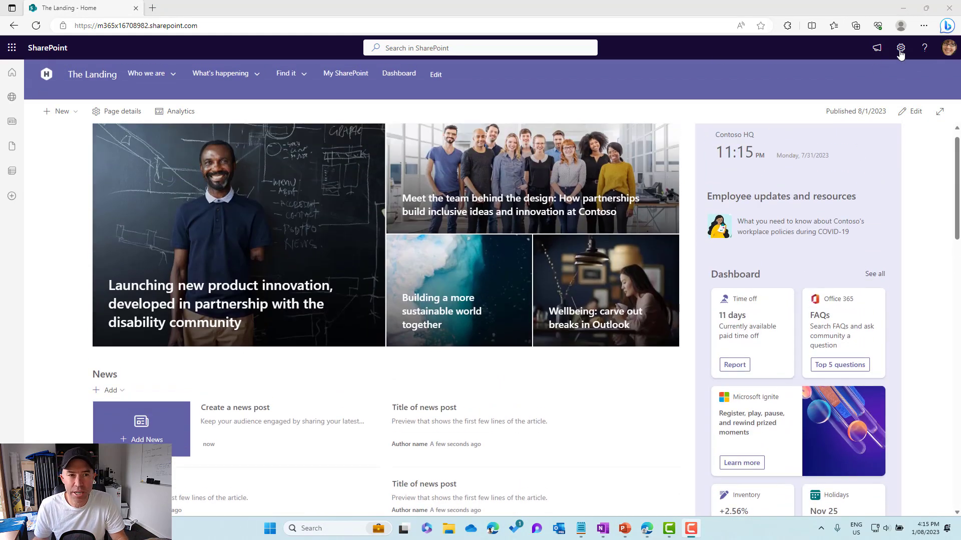
left_click(901, 48)
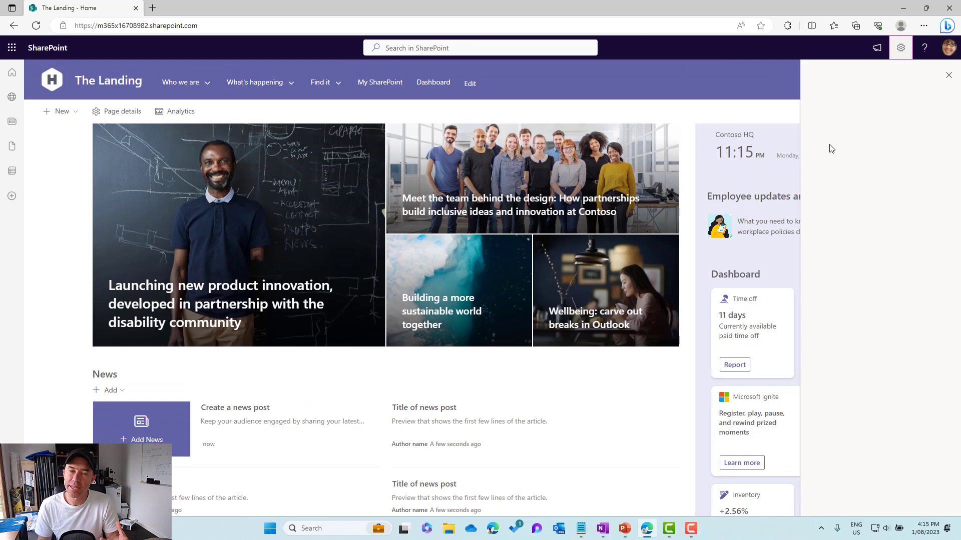
left_click(832, 141)
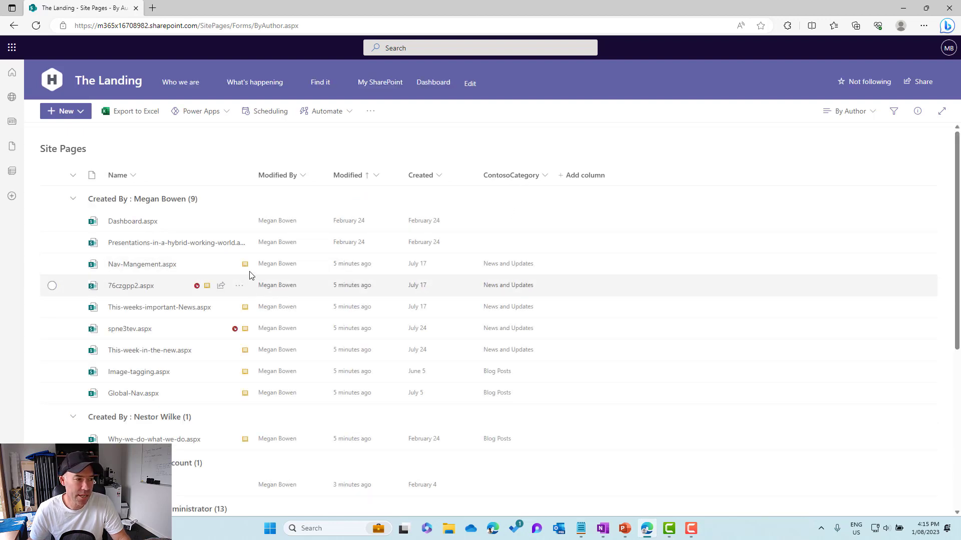
- Publish the eight categorised pages, from Nav-Mangement.aspx through Why-we-do-what-we-do.aspx, together from the Site Pages library
left_click(52, 264)
left_click(53, 285)
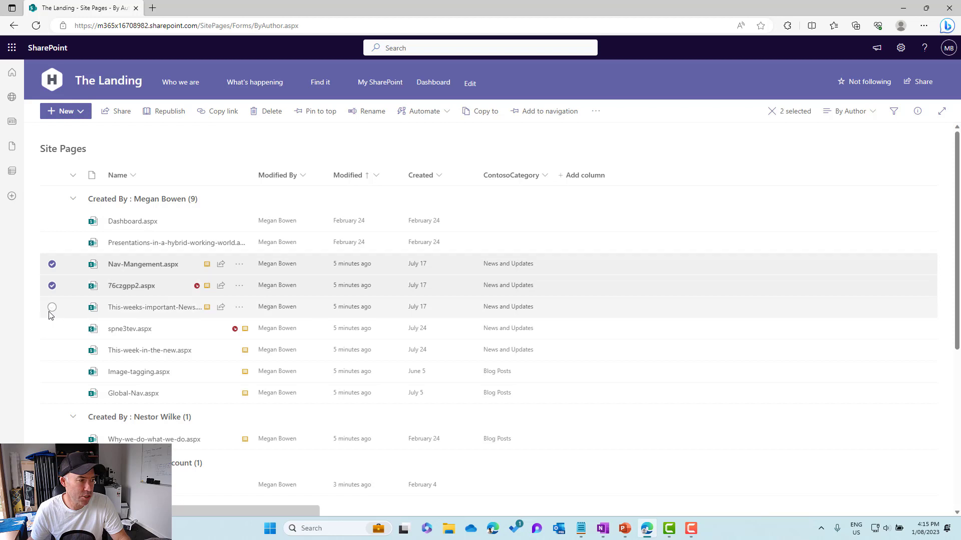
left_click(52, 307)
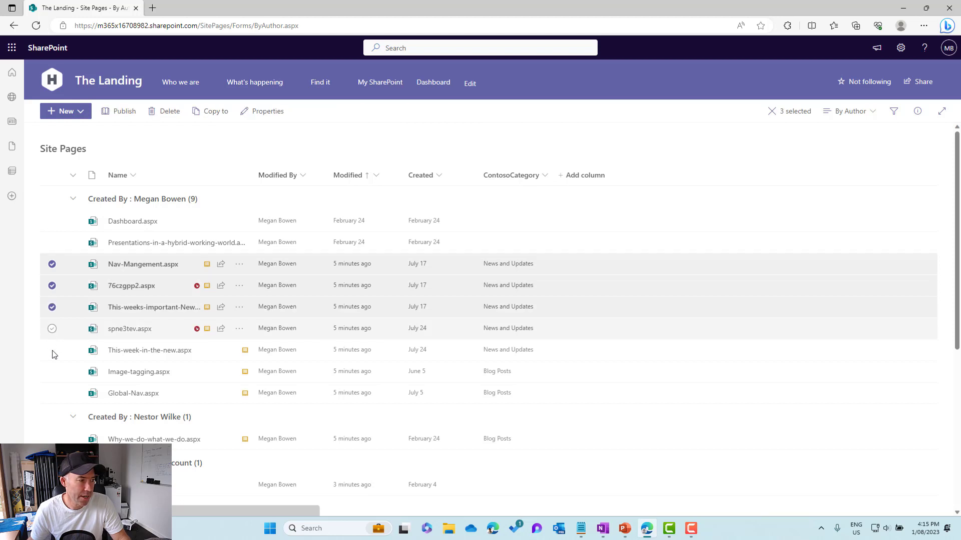
left_click(52, 329)
left_click(52, 350)
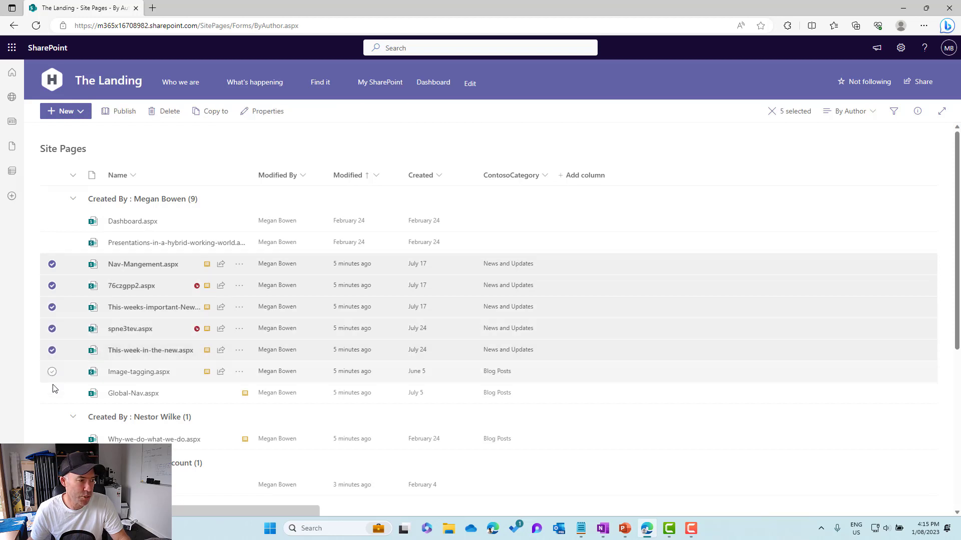
left_click(52, 372)
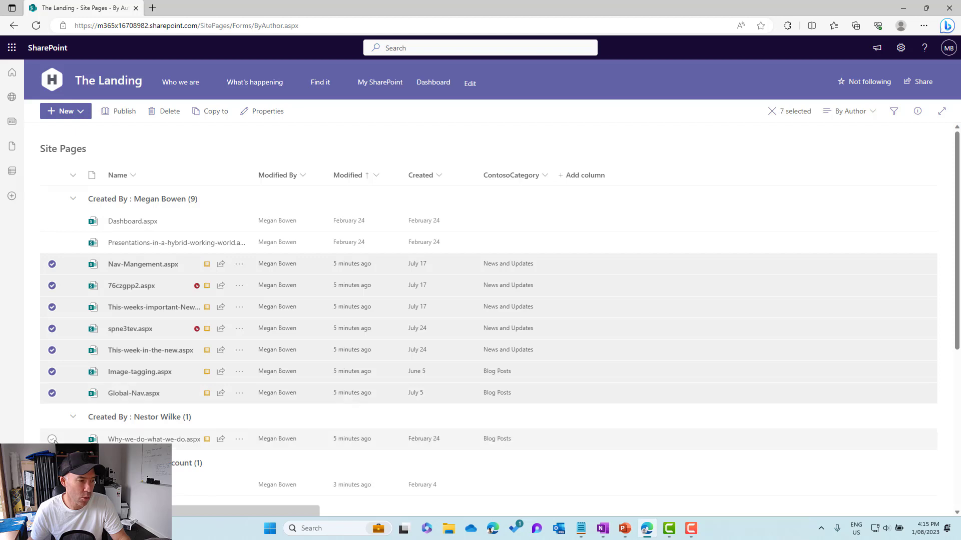
left_click(52, 394)
left_click(52, 439)
scroll(123, 360, "down", 2)
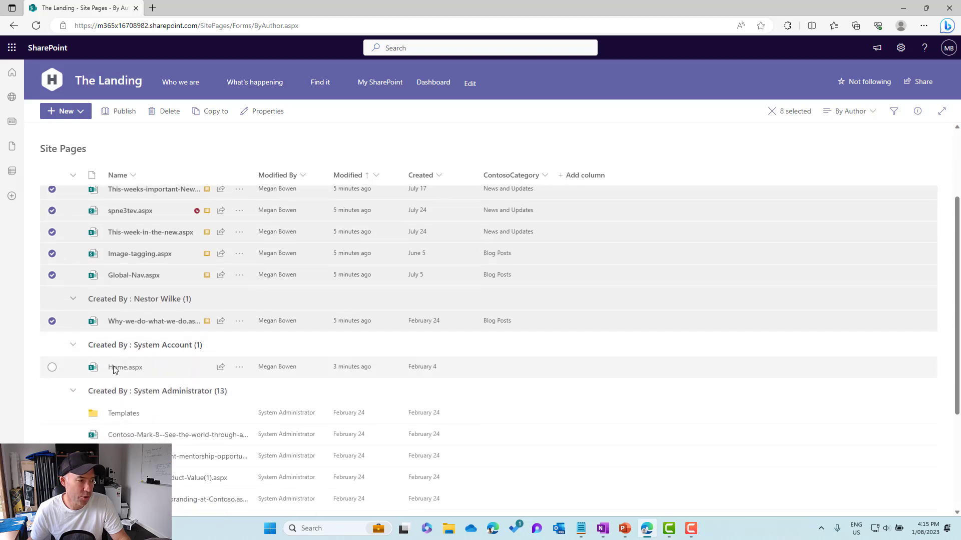
scroll(156, 187, "up", 2)
left_click(125, 111)
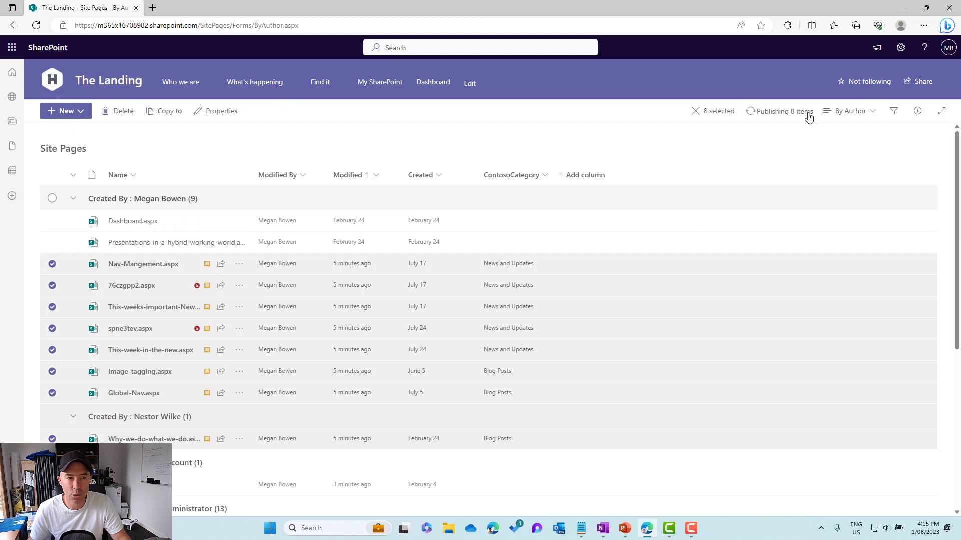
left_click(770, 115)
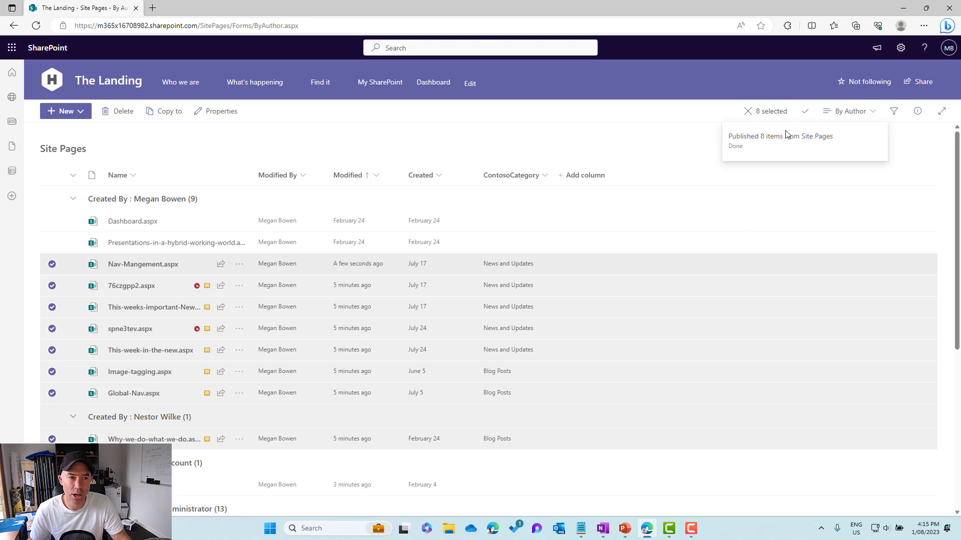
- Open the site's home page in a separate browser tab and check its News section
right_click(112, 82)
left_click(140, 93)
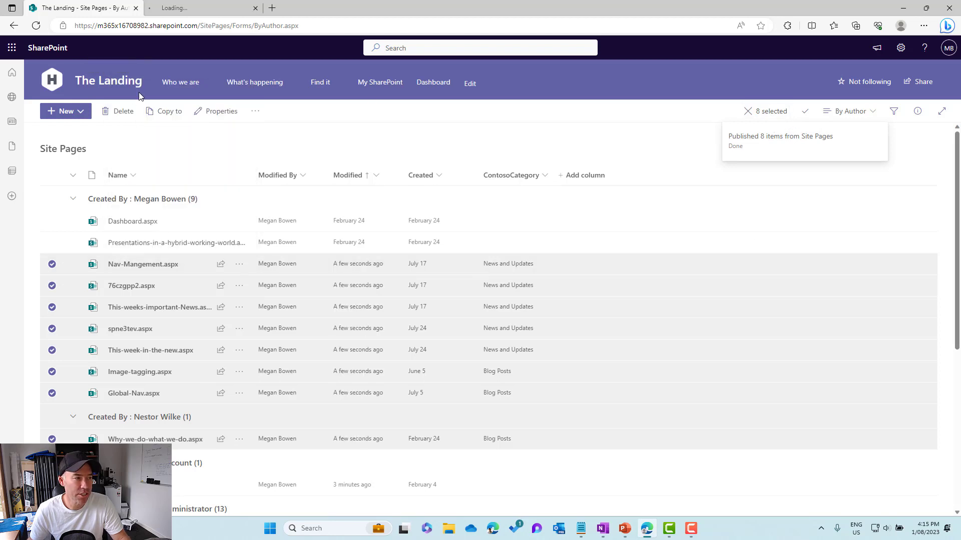
left_click(183, 10)
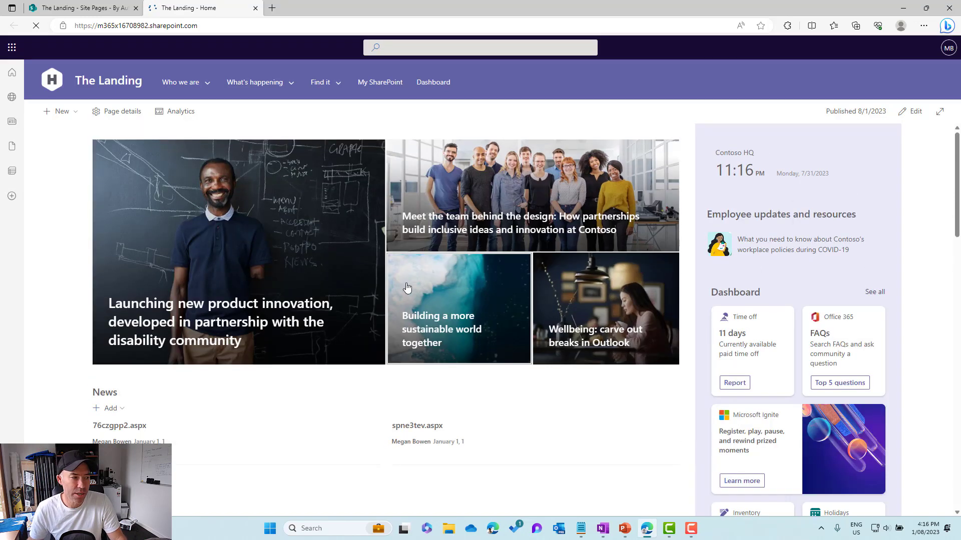
scroll(406, 286, "down", 3)
scroll(407, 286, "down", 2)
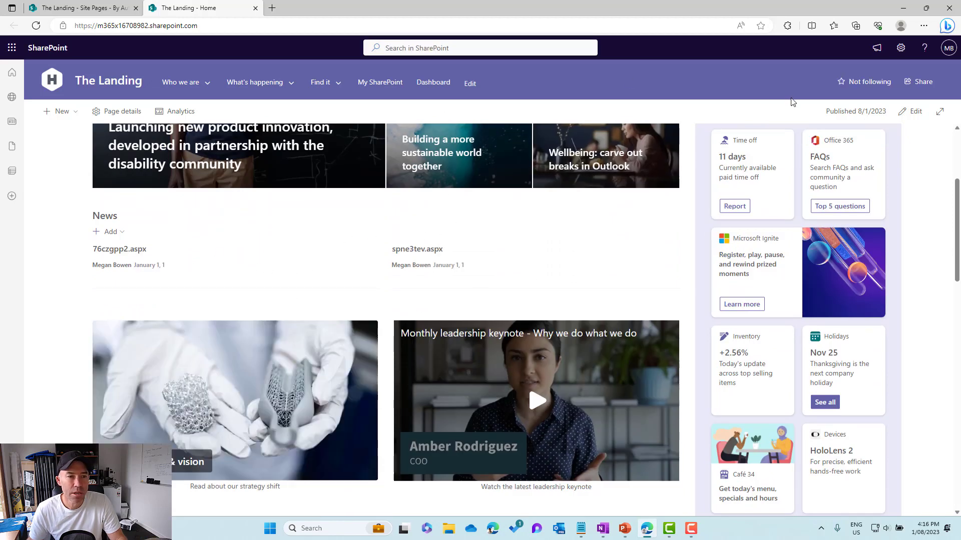
- Edit the home page and add a second News web part directly below the existing one
left_click(915, 113)
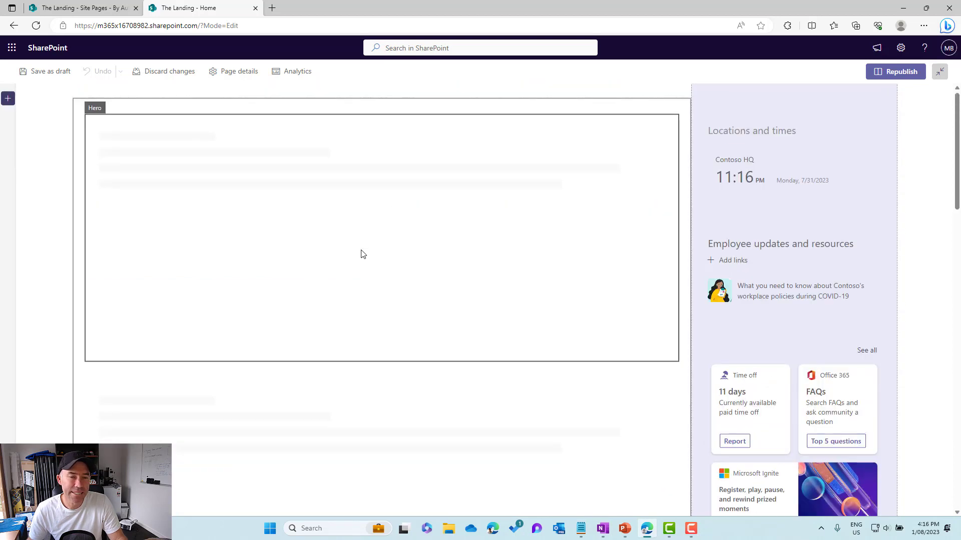
scroll(363, 254, "down", 3)
scroll(361, 249, "down", 1)
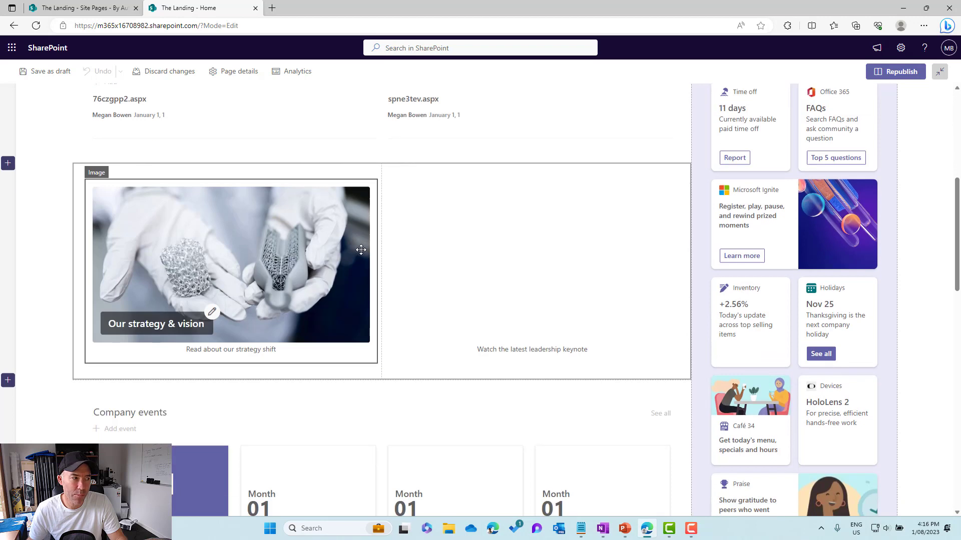
scroll(384, 130, "down", 1)
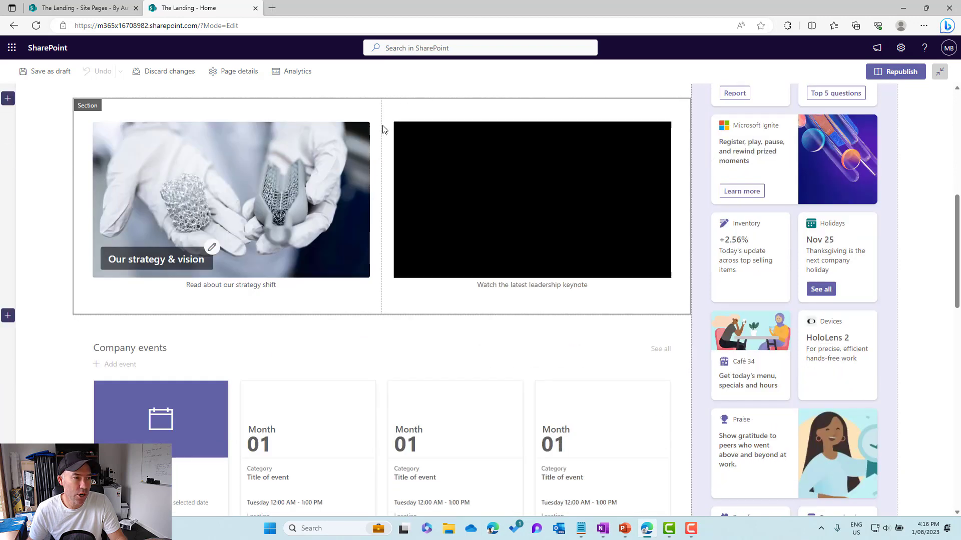
scroll(383, 126, "up", 2)
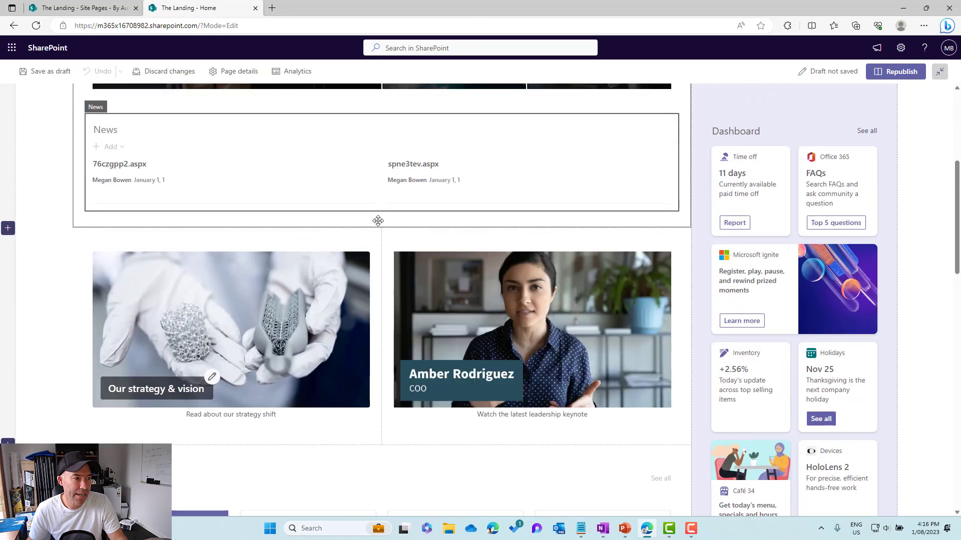
left_click(382, 220)
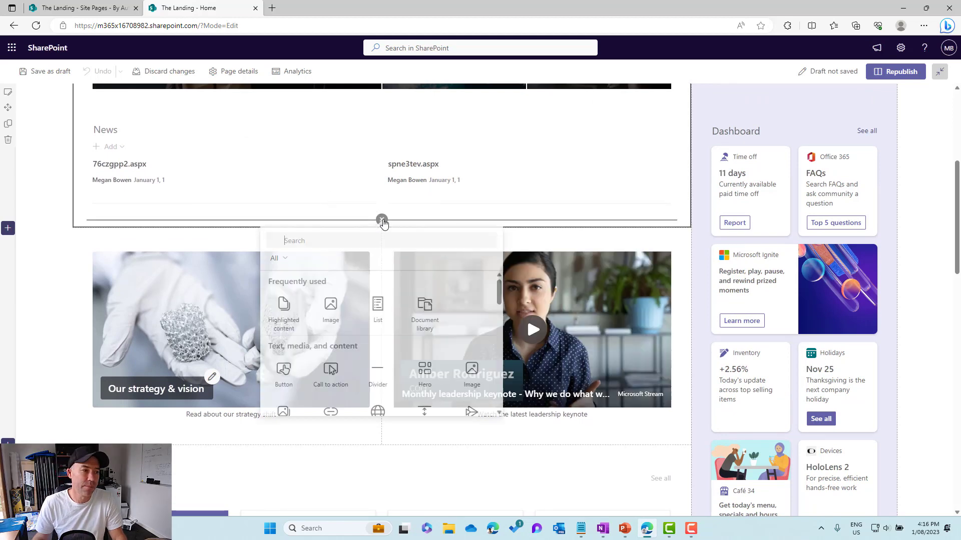
left_click(355, 246)
type("new")
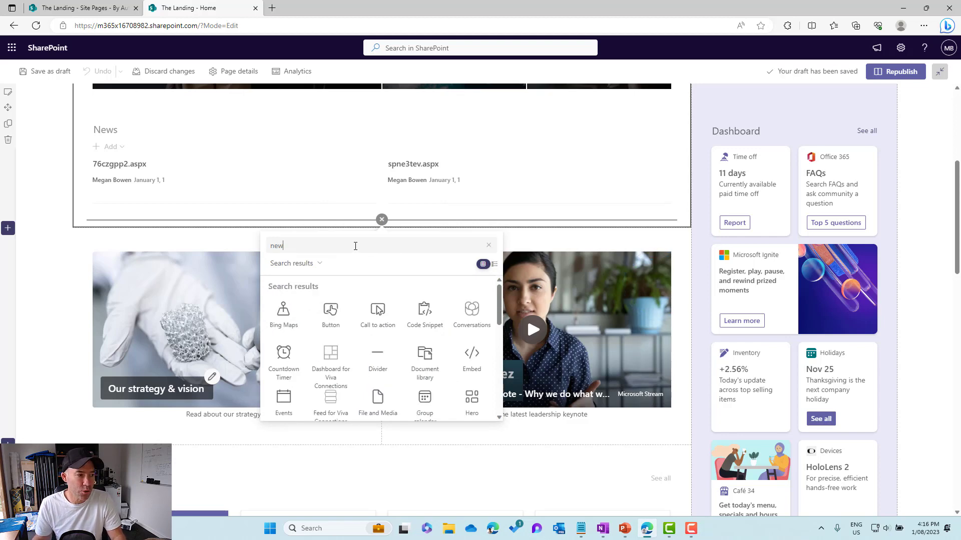
type("s")
left_click(339, 321)
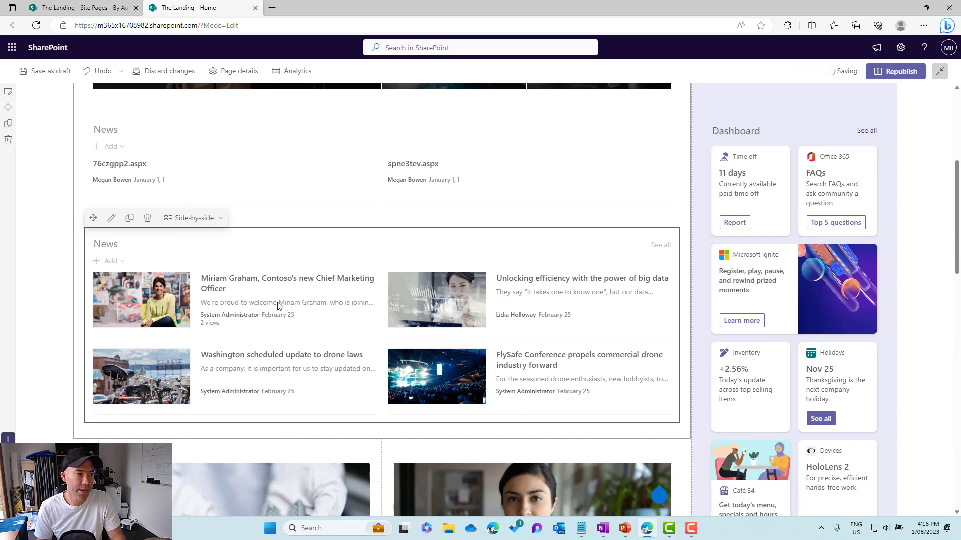
- Filter the second News web part by the page property ContosoCategory equal to Blog Posts, and republish the page
left_click(112, 219)
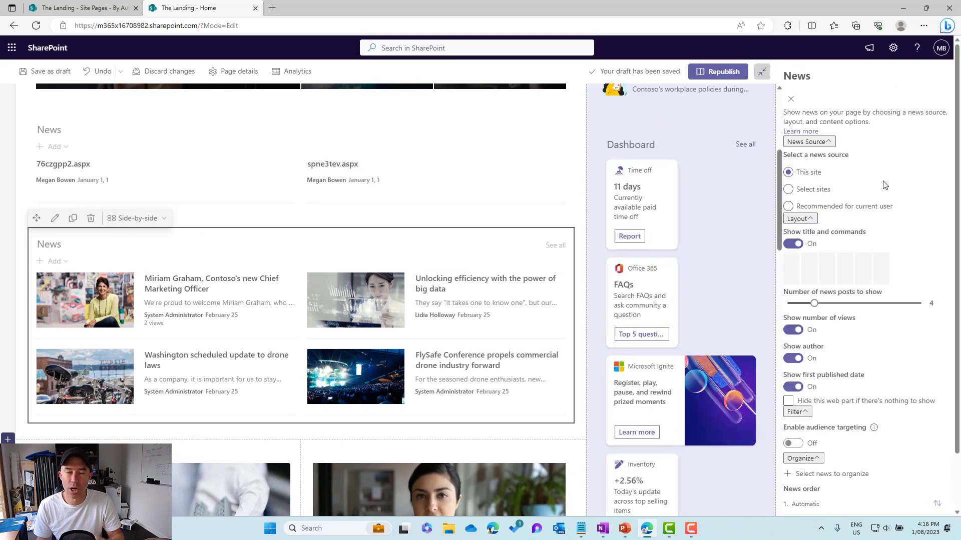
scroll(884, 190, "down", 5)
scroll(883, 191, "down", 2)
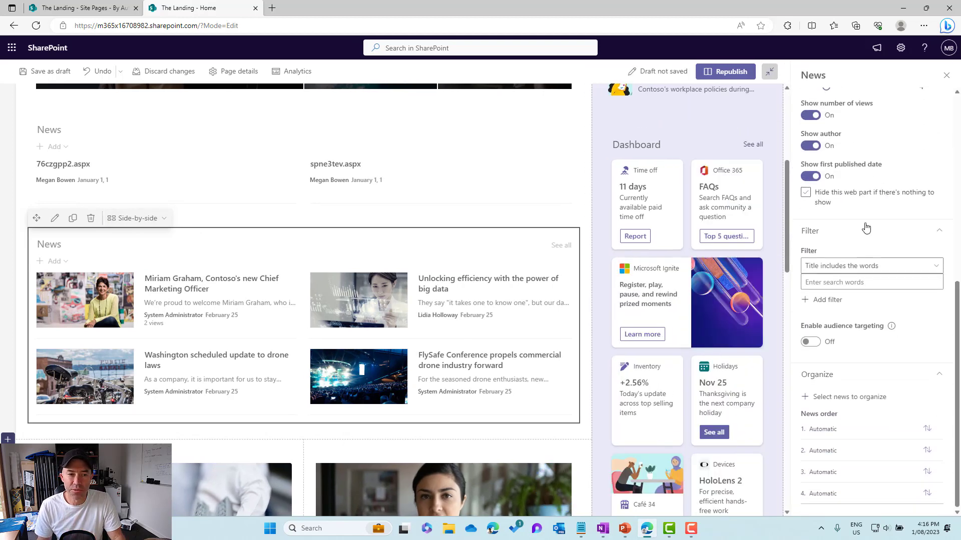
left_click(845, 269)
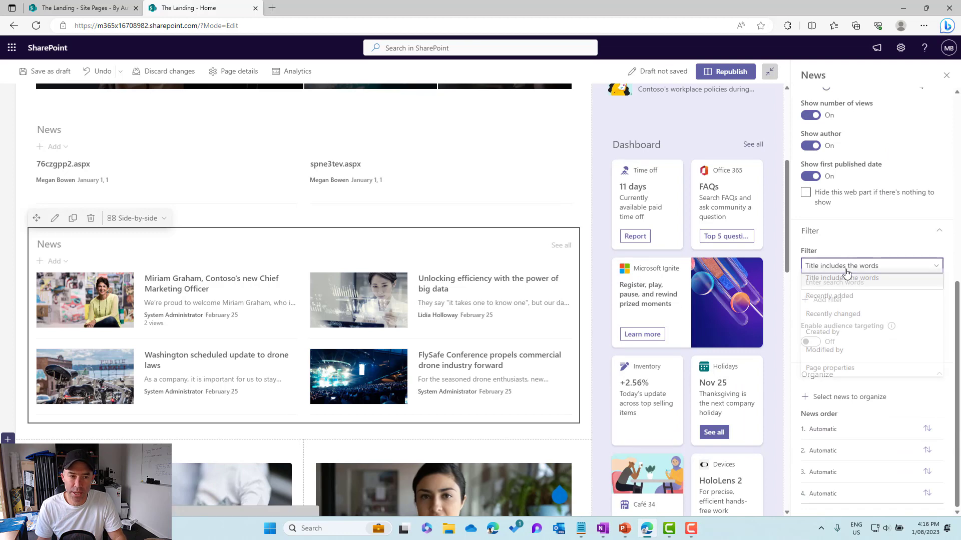
left_click(830, 372)
left_click(839, 299)
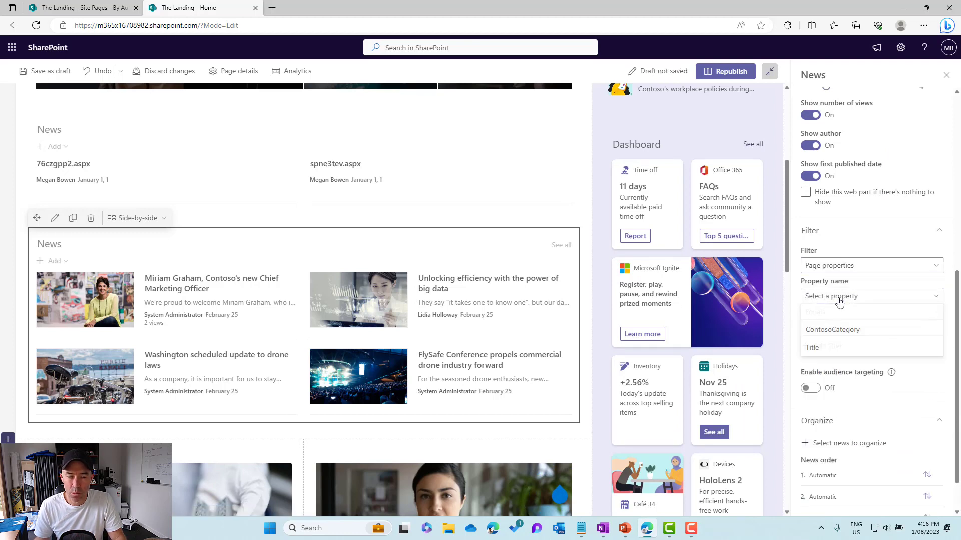
left_click(837, 332)
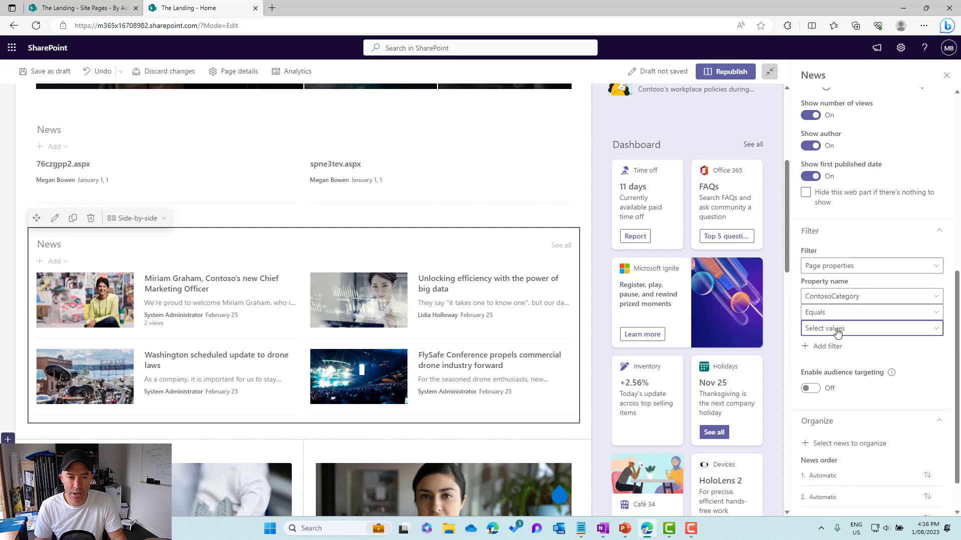
left_click(836, 328)
left_click(829, 383)
left_click(829, 388)
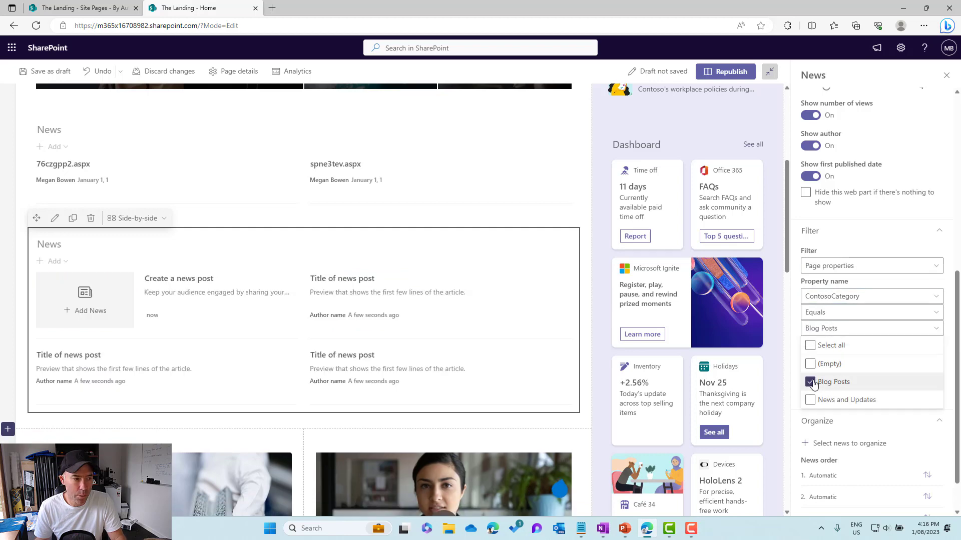
left_click(899, 235)
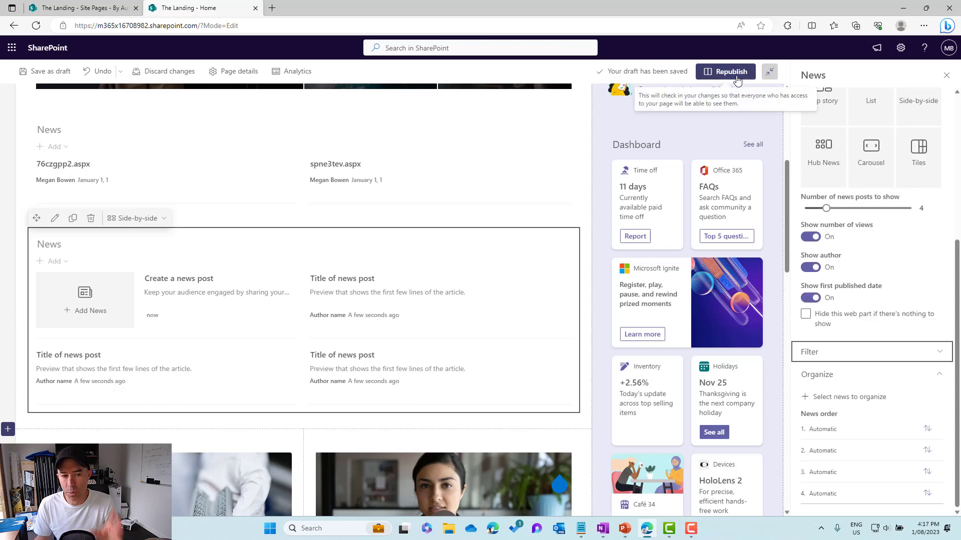
left_click(903, 358)
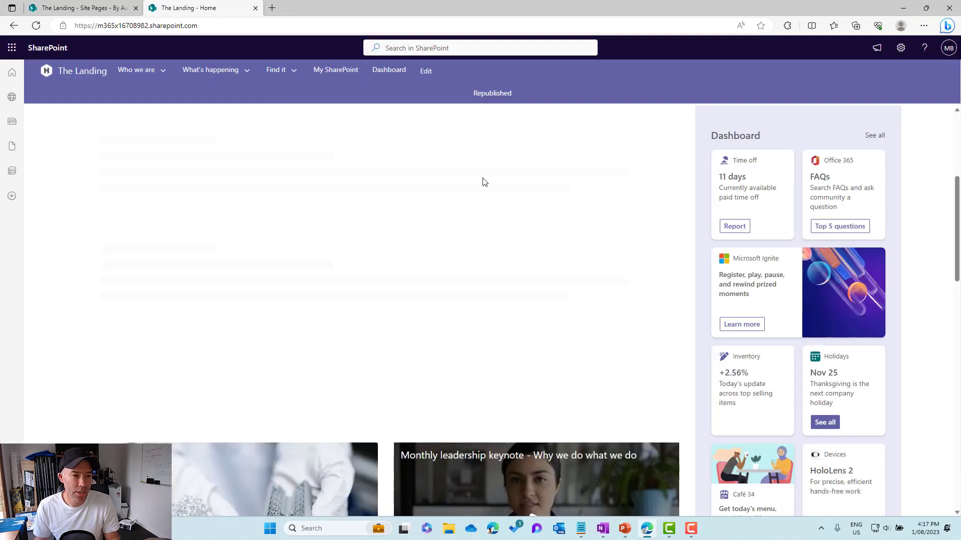
- Review the pages' ContosoCategory values in the Site Pages library and return to the published home page
left_click(85, 8)
scroll(405, 173, "down", 2)
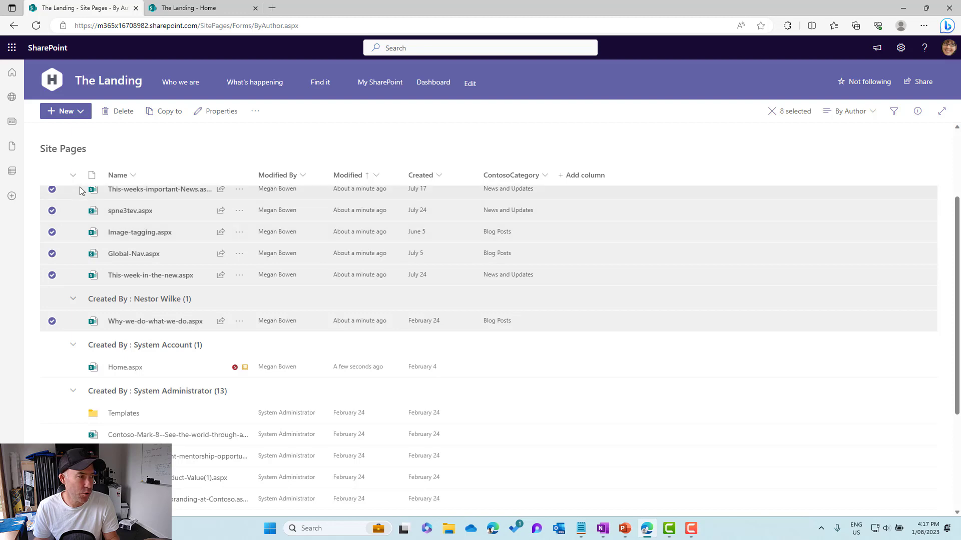
scroll(79, 192, "up", 2)
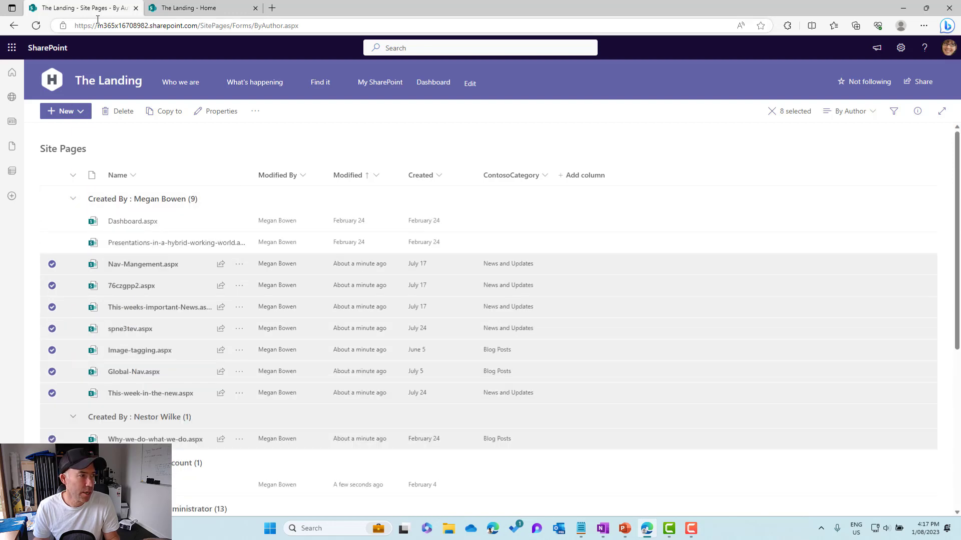
left_click(202, 8)
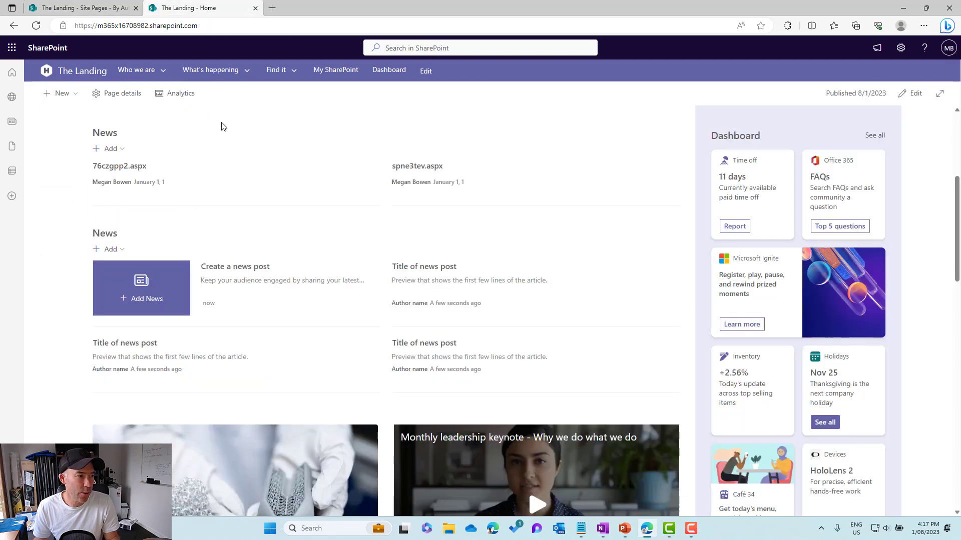
- Start a news link from the second News web part and paste the web address of the MSN pumpkin article as its link
left_click(109, 250)
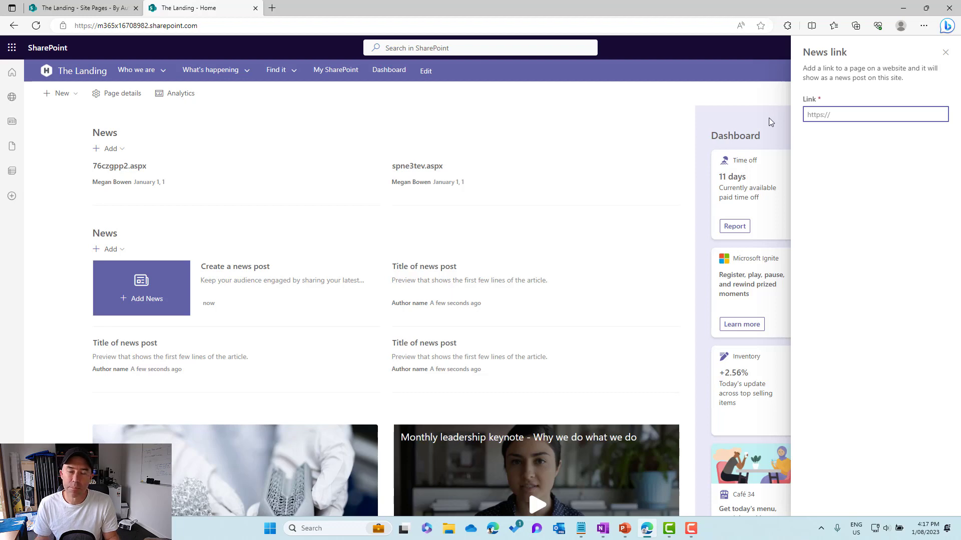
left_click(273, 9)
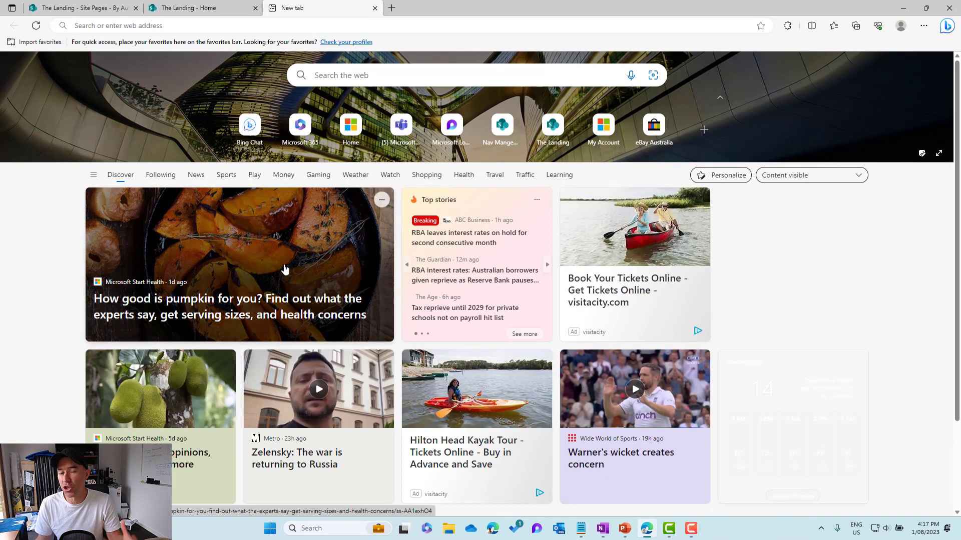
left_click(217, 301)
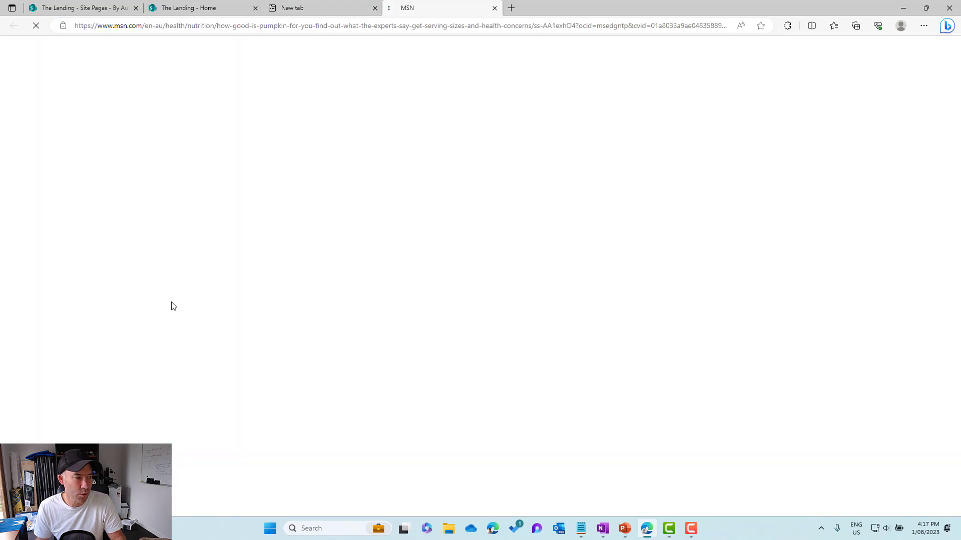
left_click(340, 25)
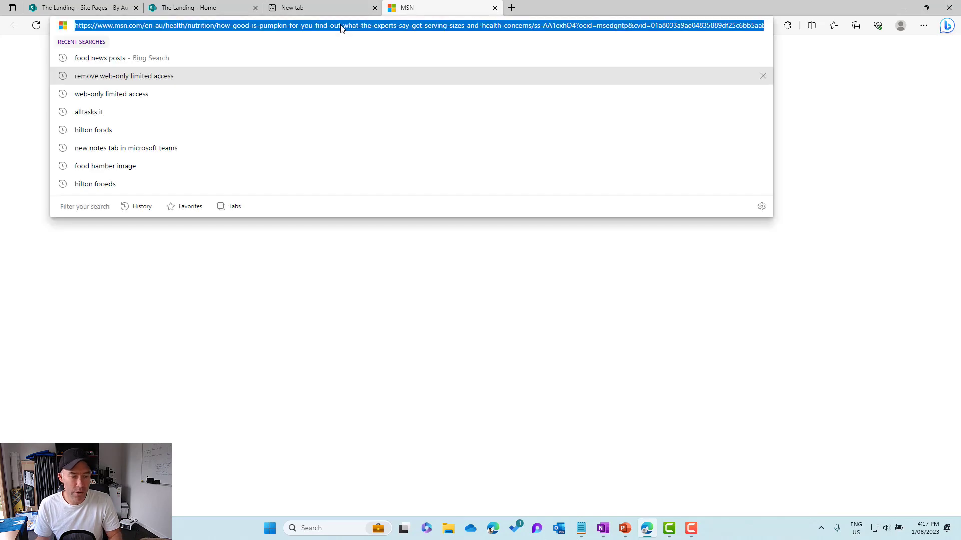
left_click(171, 9)
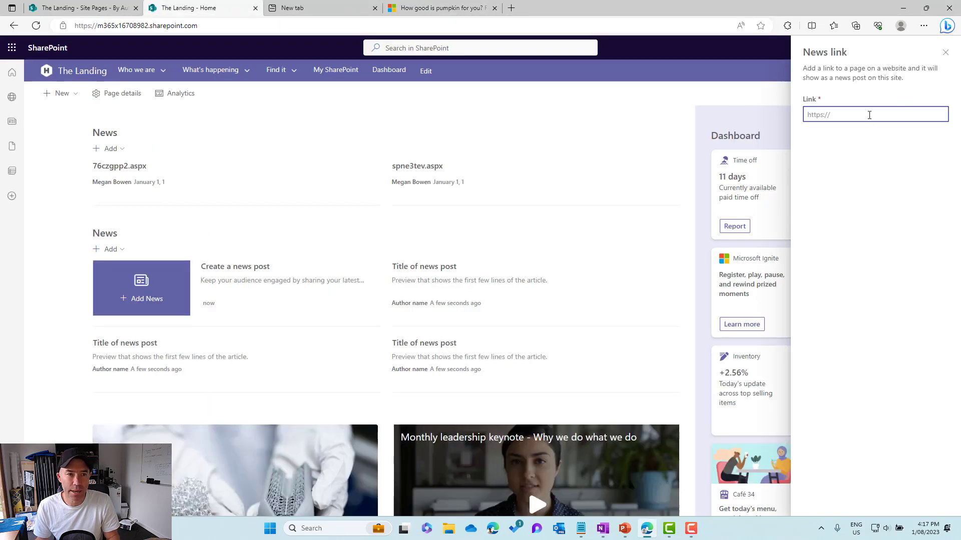
key("ctrl+v")
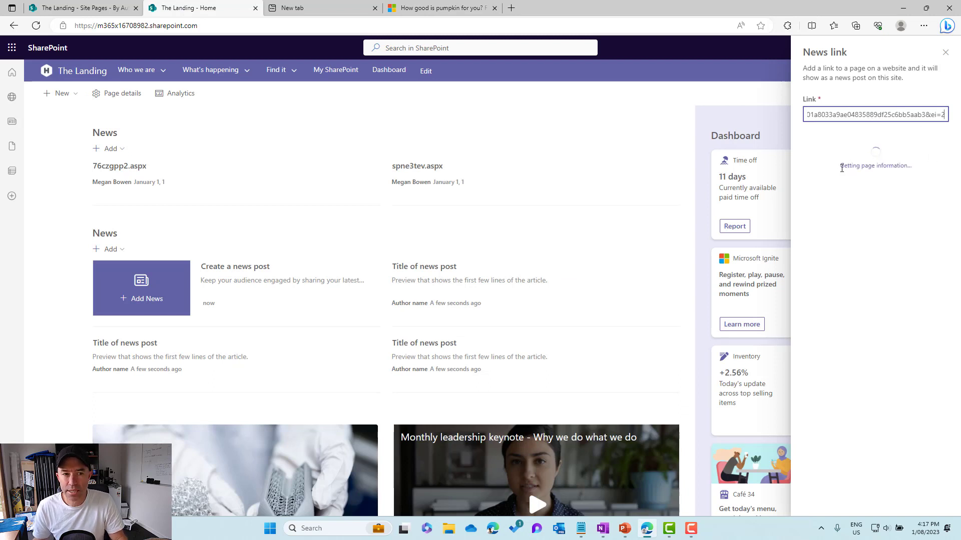
left_click_drag(841, 166, 913, 162)
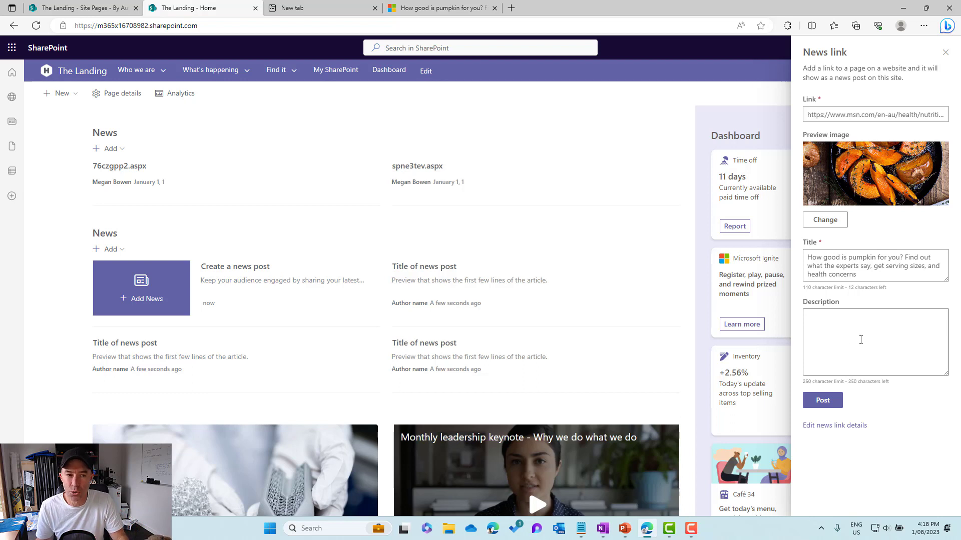
- Open the full news link details, change the ContosoCategory page property to Blog Posts, and post the news
left_click(835, 429)
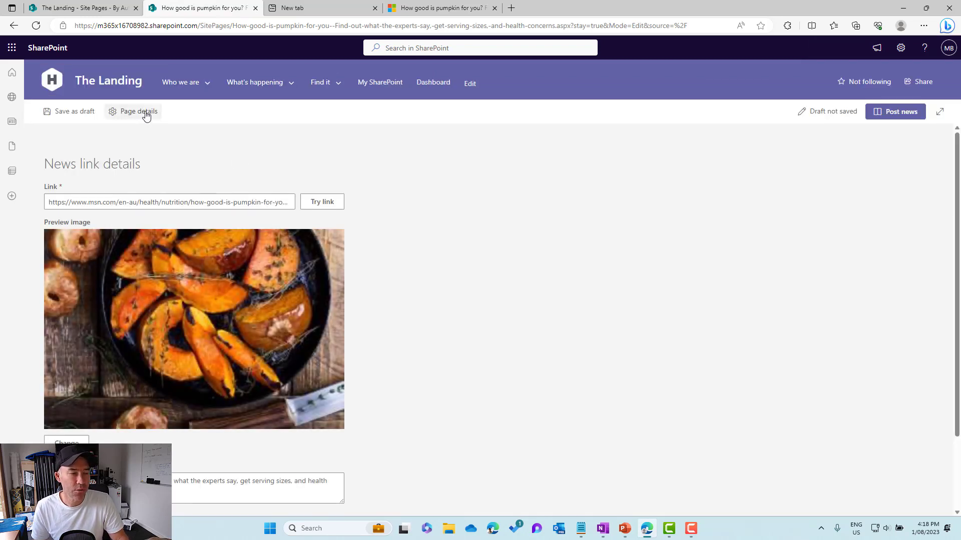
left_click(145, 113)
scroll(846, 319, "down", 3)
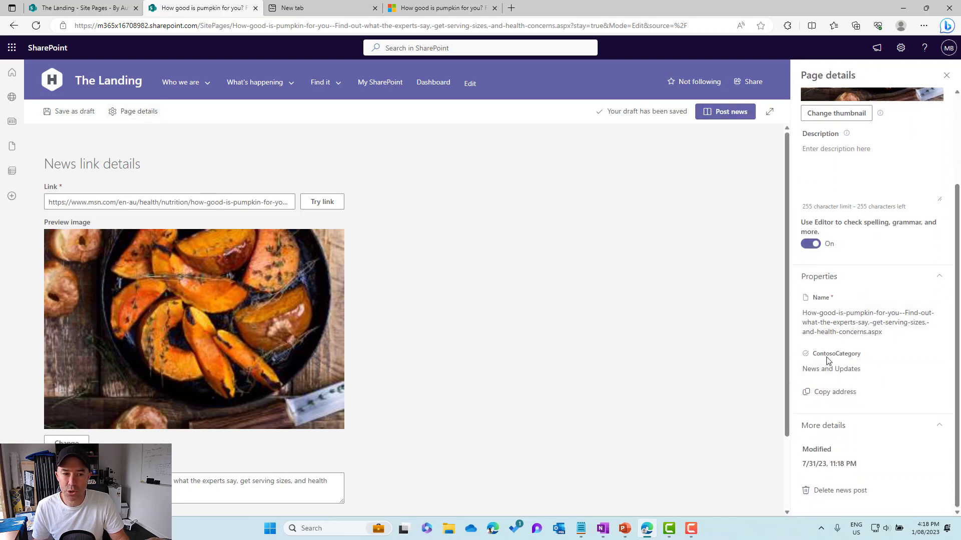
left_click(836, 371)
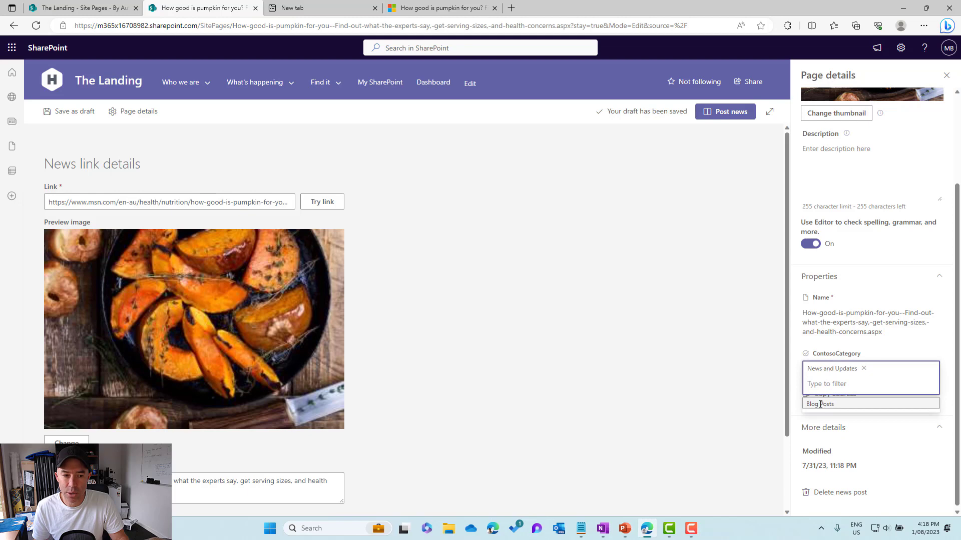
left_click(820, 404)
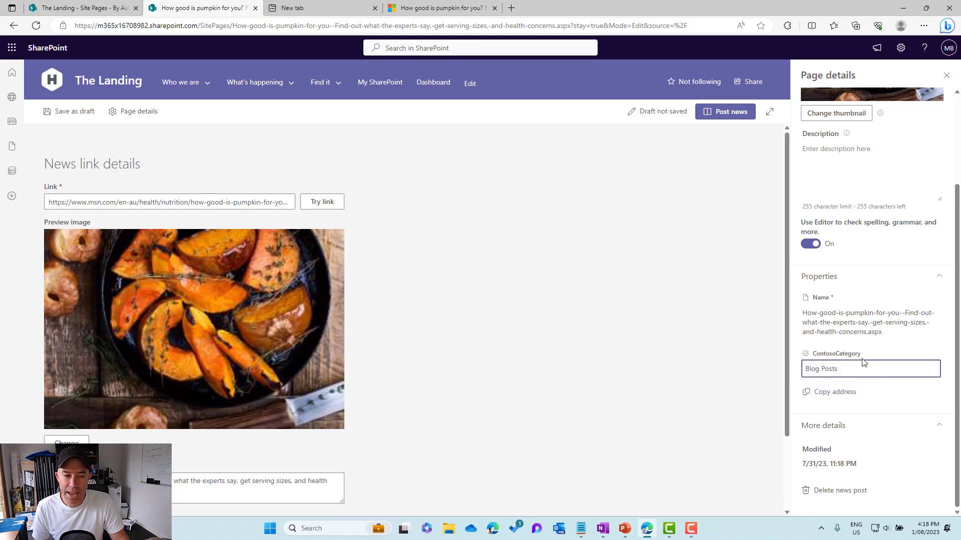
left_click(736, 113)
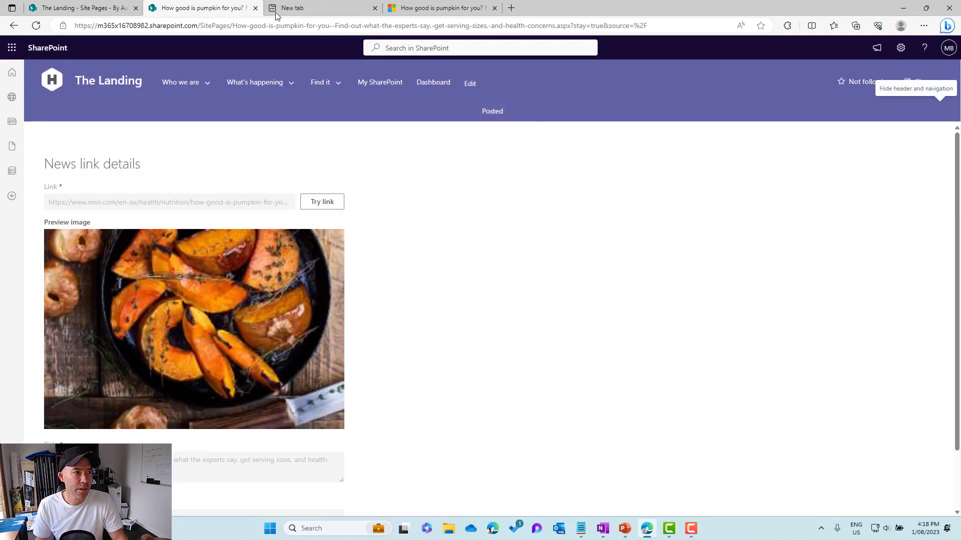
- Return to the site's home page and check which posts the two News web parts display
left_click(95, 15)
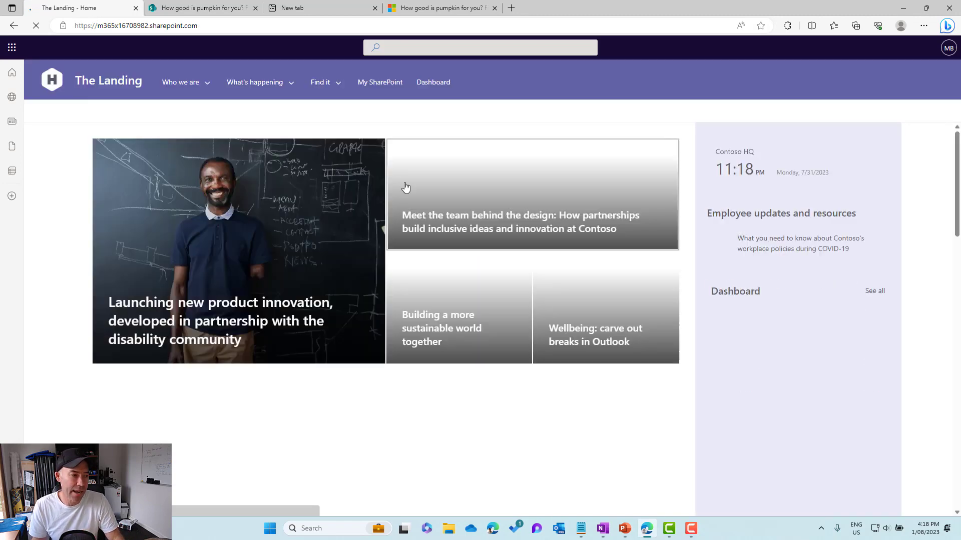
scroll(405, 188, "down", 1)
scroll(425, 235, "down", 1)
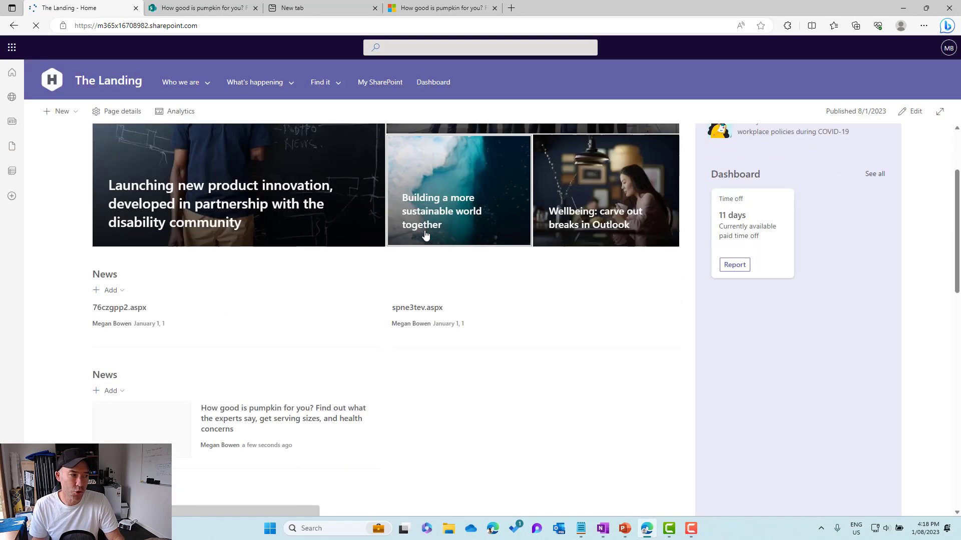
scroll(224, 357, "down", 1)
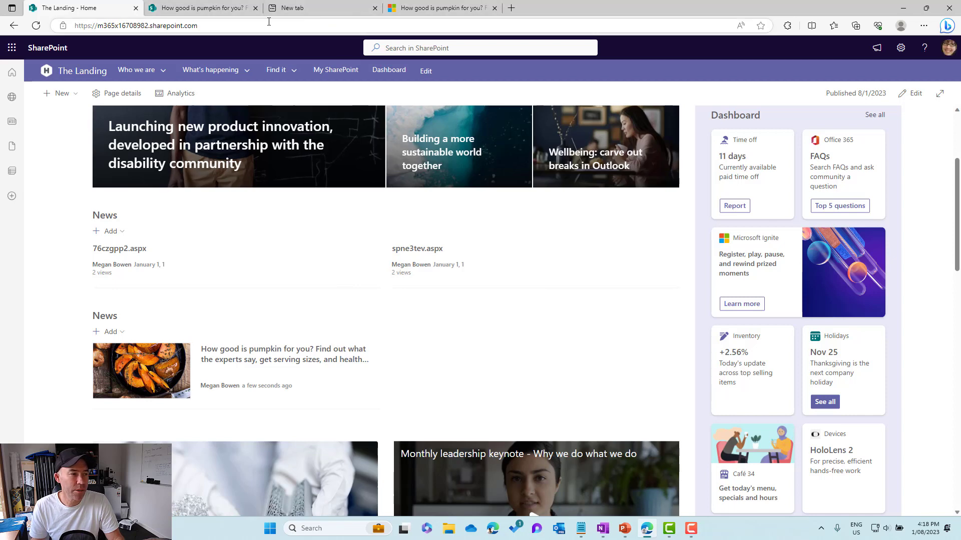
- Open the Site Pages library from the site contents and switch it to the All Pages view
left_click(901, 48)
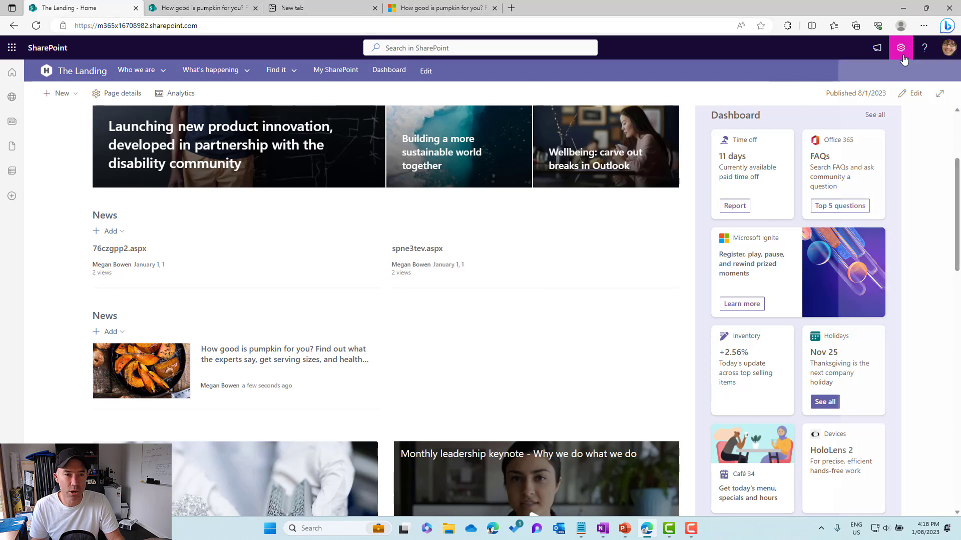
left_click(833, 141)
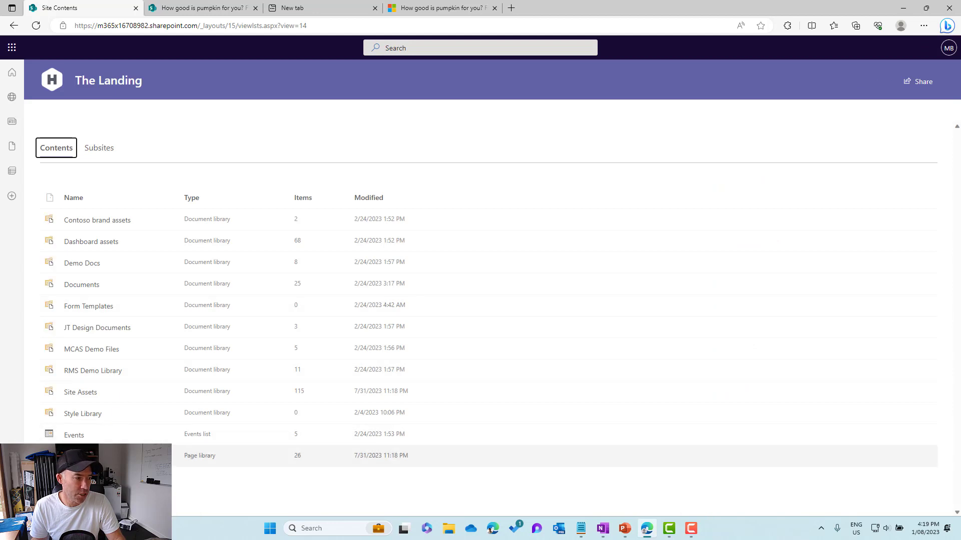
left_click(209, 446)
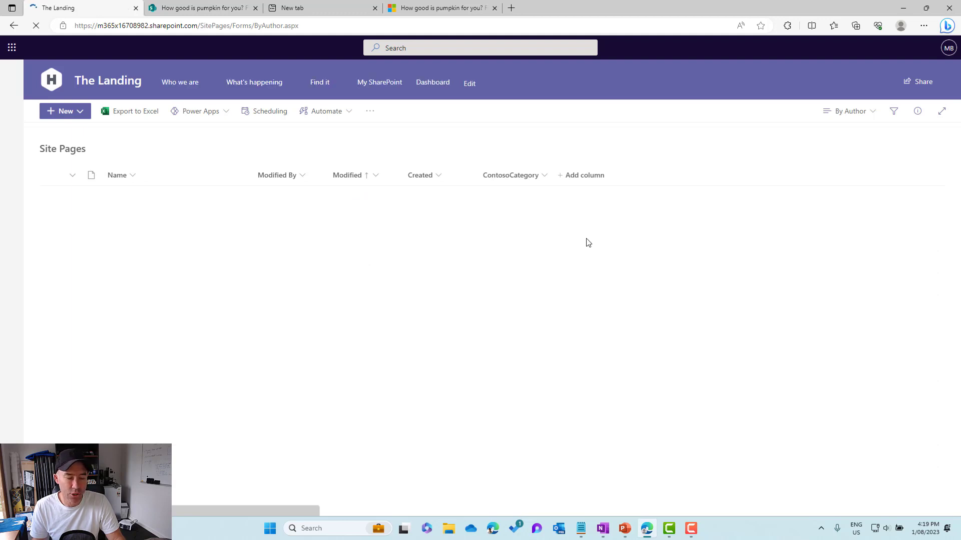
left_click(850, 111)
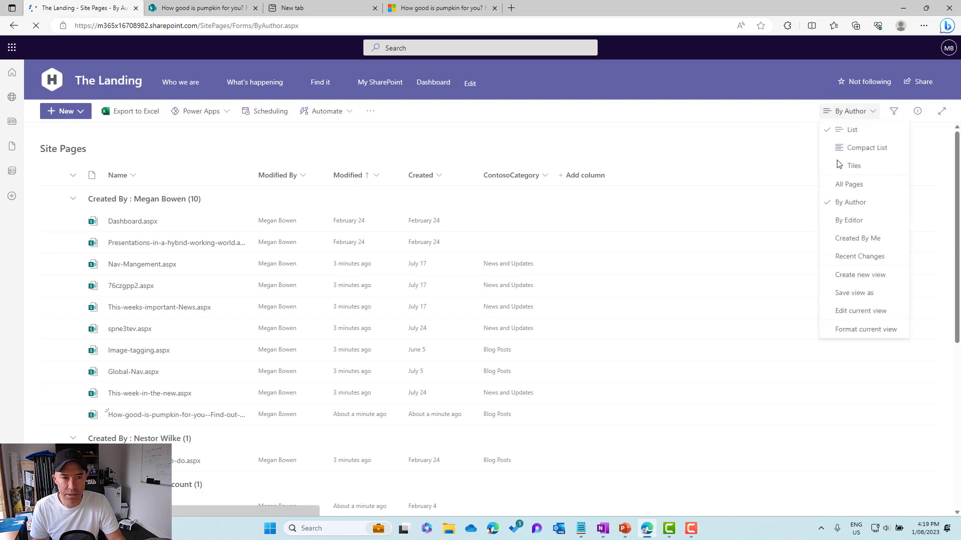
left_click(846, 187)
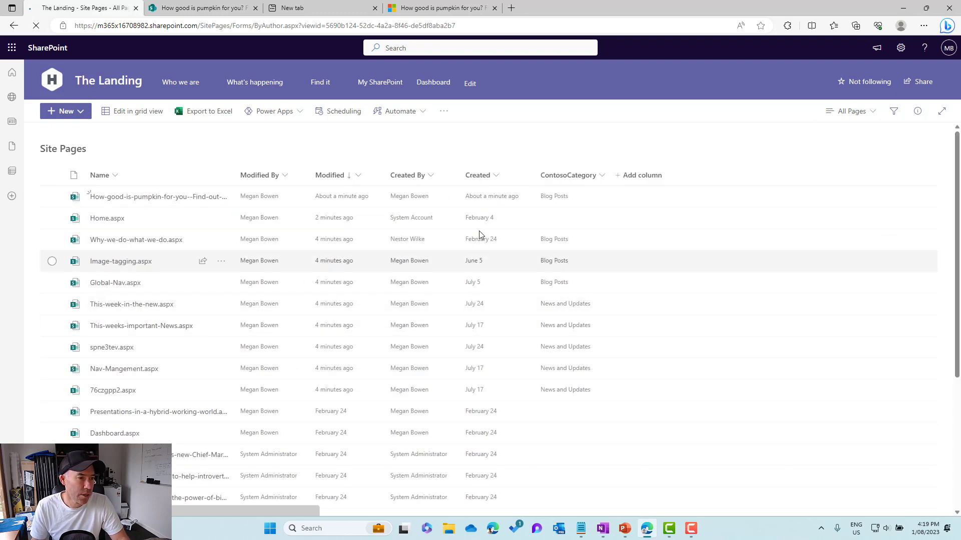
- Filter Site Pages by the ContosoCategory value News and Updates, and select the pages 76czgpp2.aspx and spne3tev.aspx
left_click(573, 176)
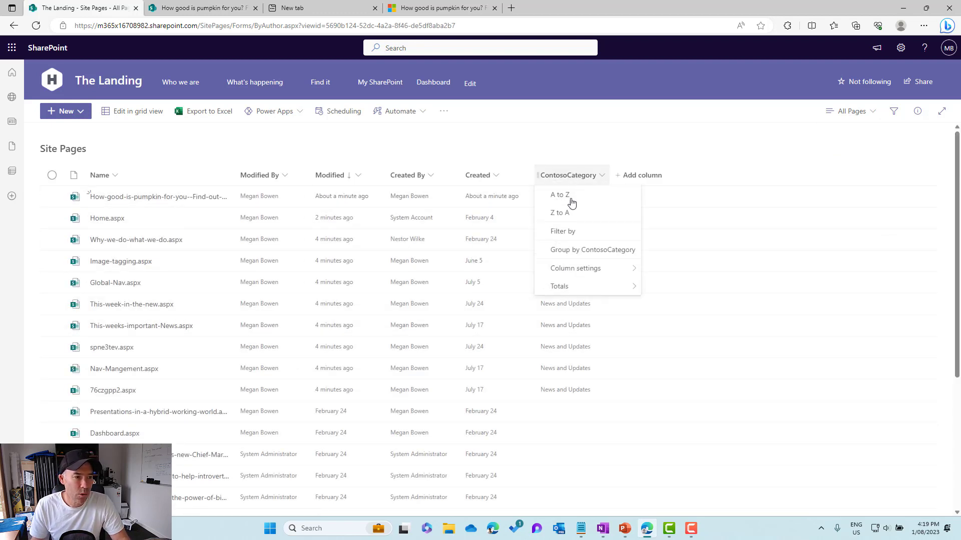
left_click(572, 232)
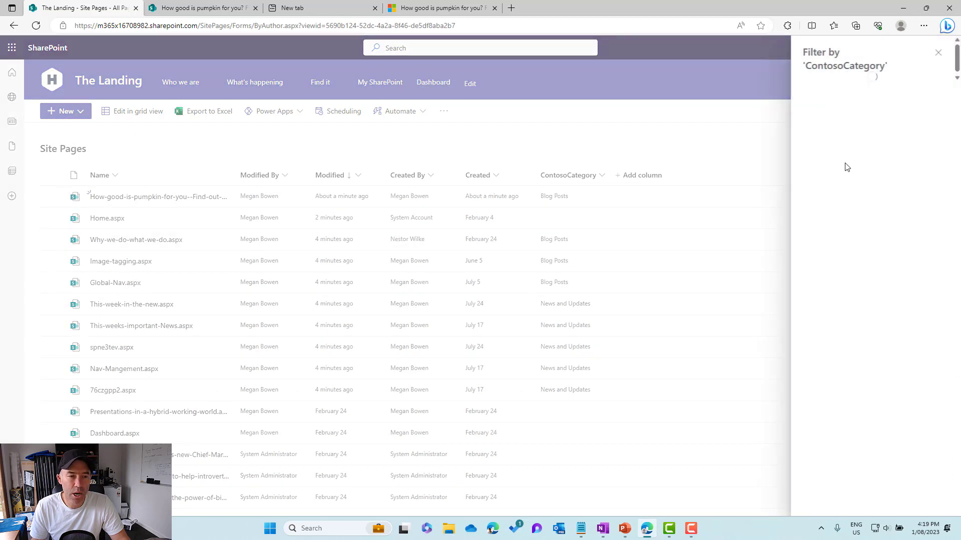
left_click(807, 117)
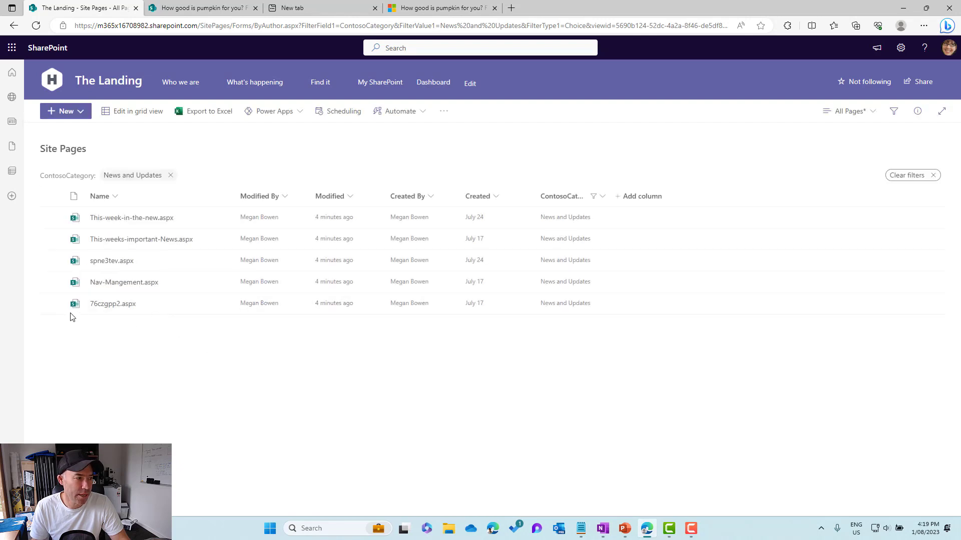
left_click(52, 261)
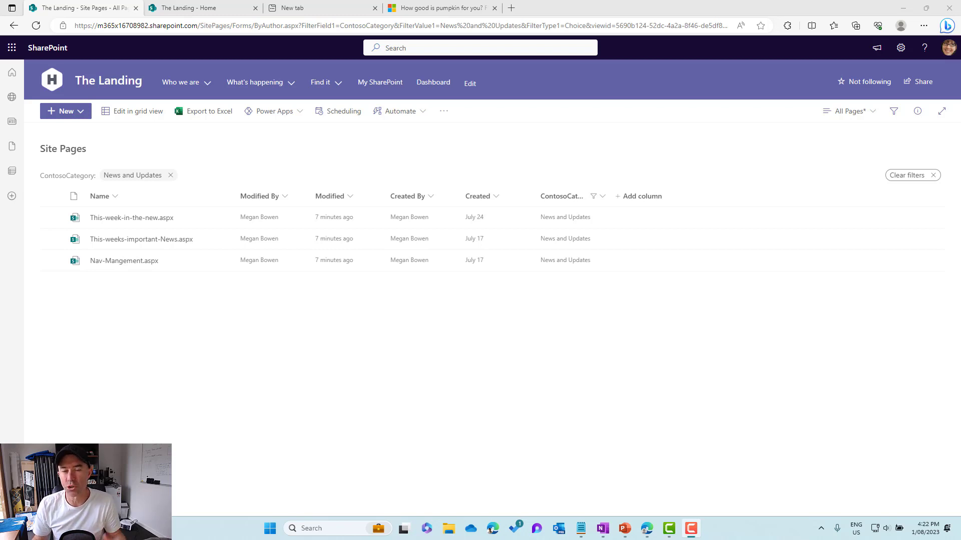
- Show the Promoted State column in the Site Pages view and apply the column selection
left_click(640, 198)
scroll(656, 334, "down", 4)
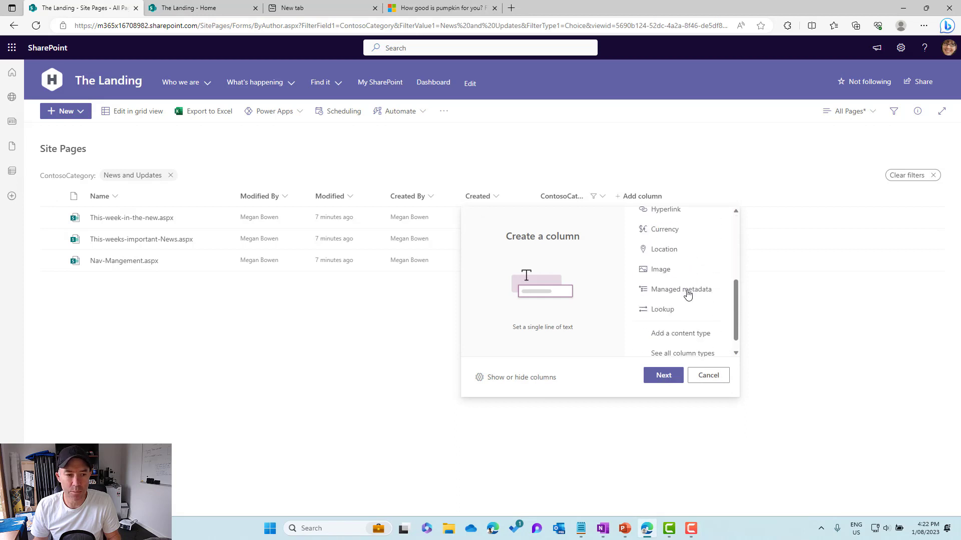
left_click(545, 379)
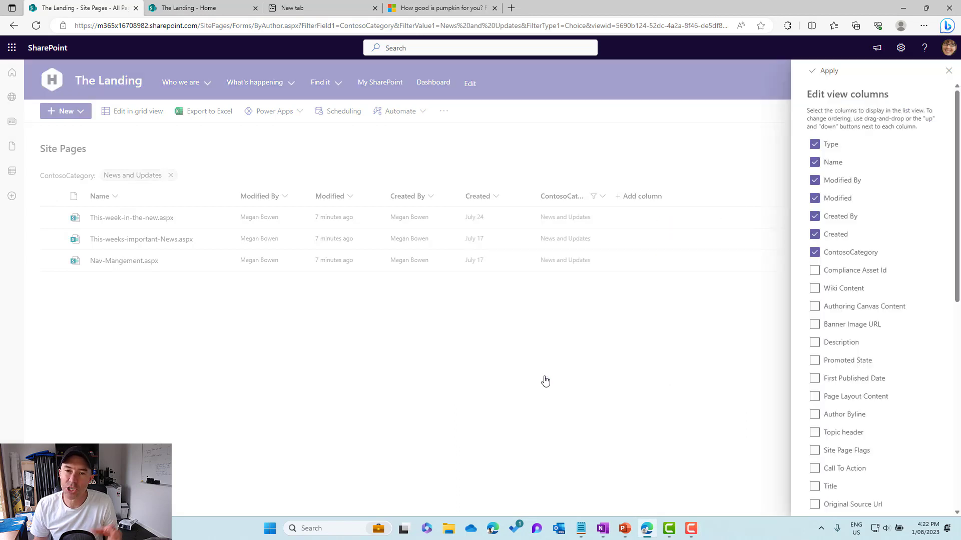
scroll(823, 305, "down", 1)
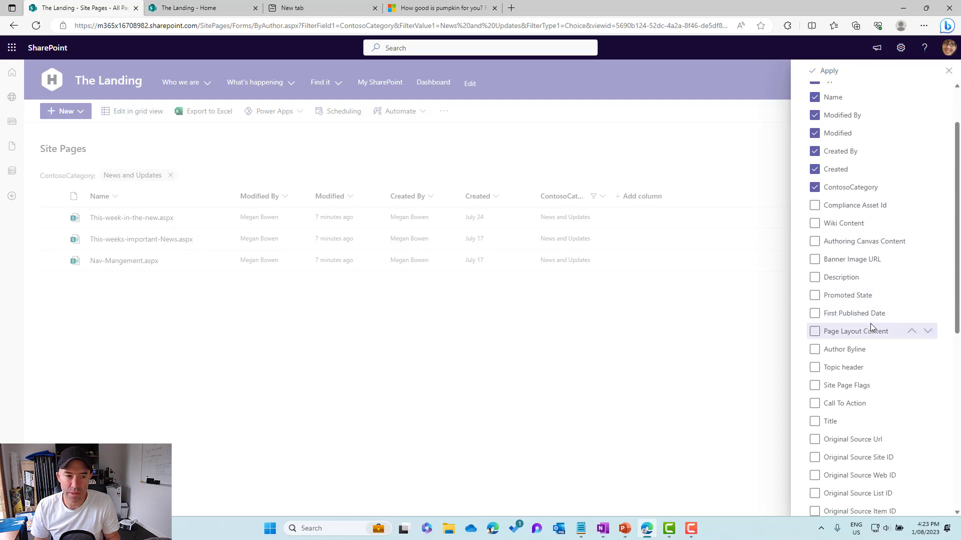
scroll(870, 325, "down", 3)
scroll(871, 327, "down", 2)
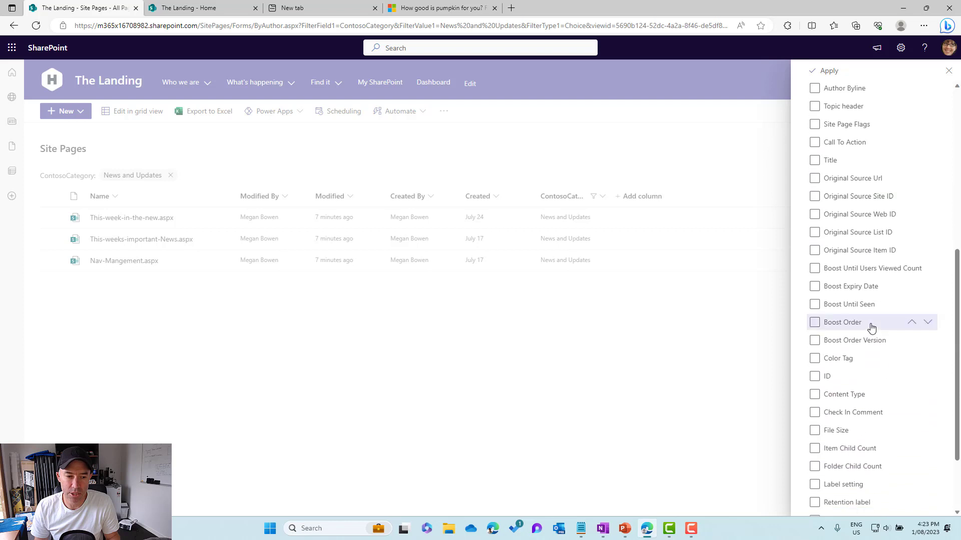
scroll(870, 327, "up", 4)
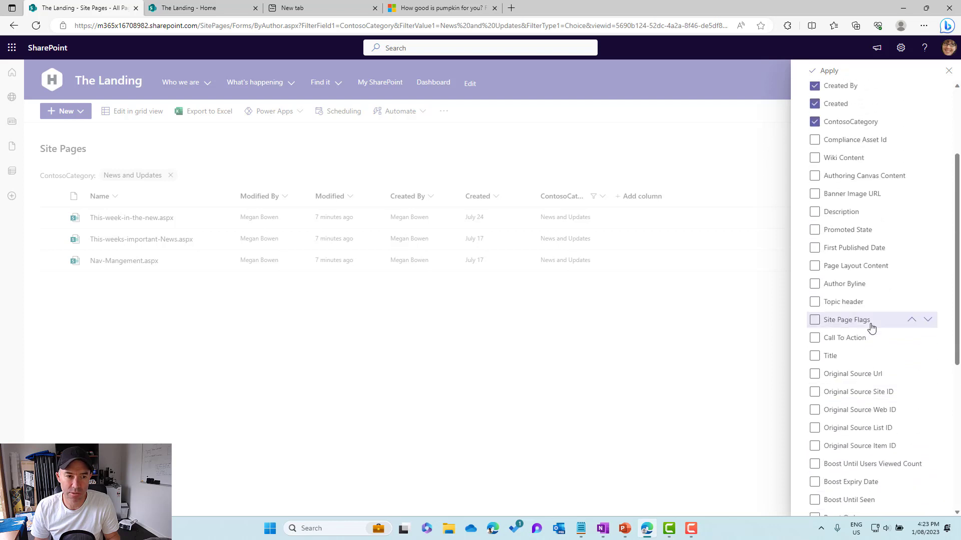
left_click(815, 230)
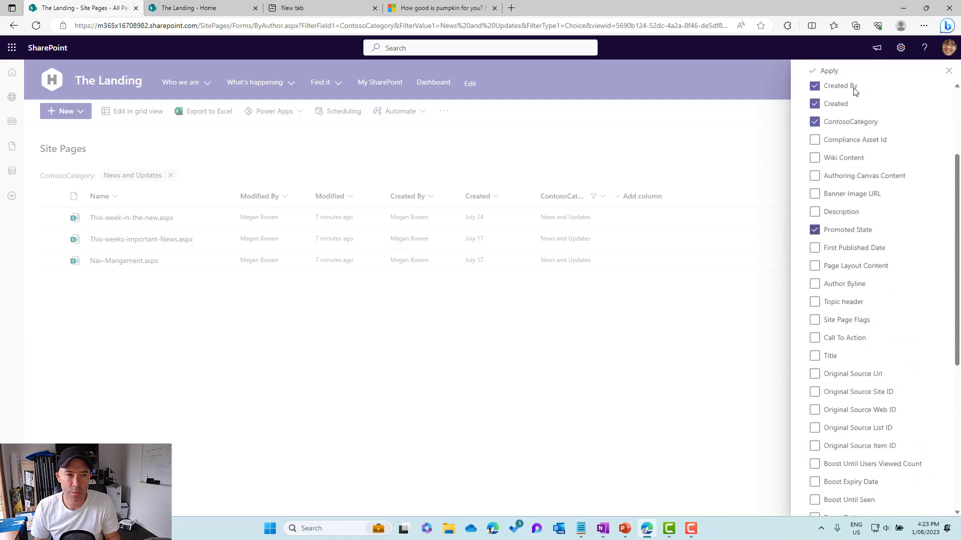
left_click(829, 71)
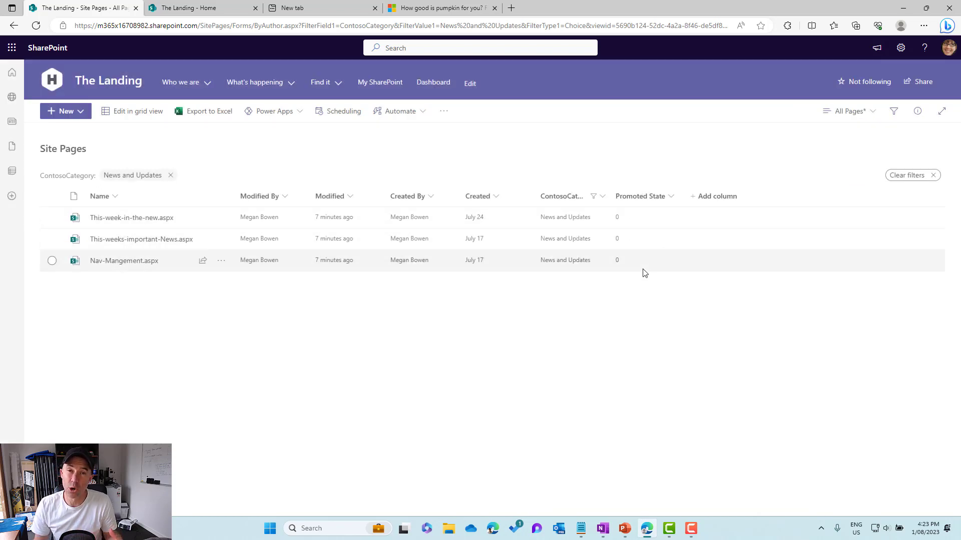
- Remove the News and Updates filter from Site Pages and compare the Promoted State values across all pages
left_click(171, 176)
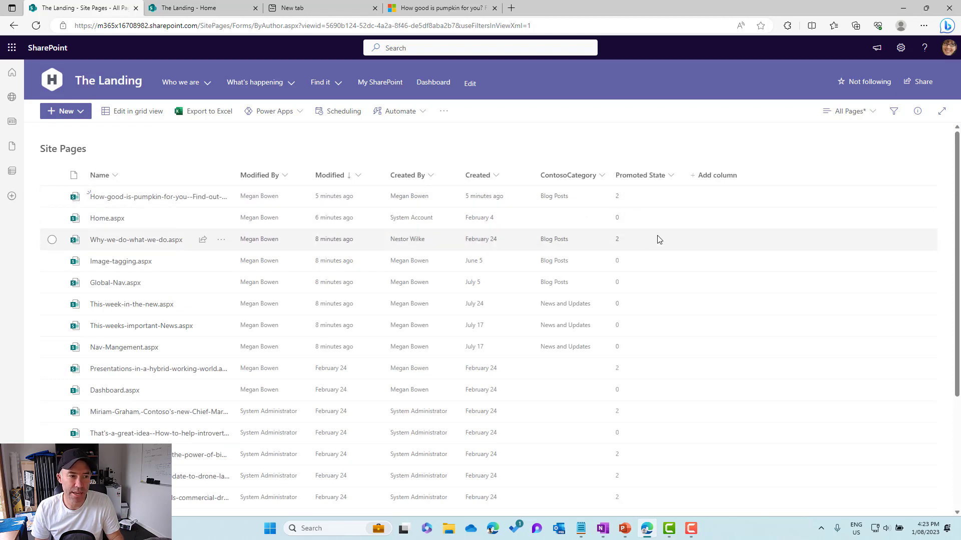
scroll(631, 202, "down", 1)
scroll(627, 219, "up", 1)
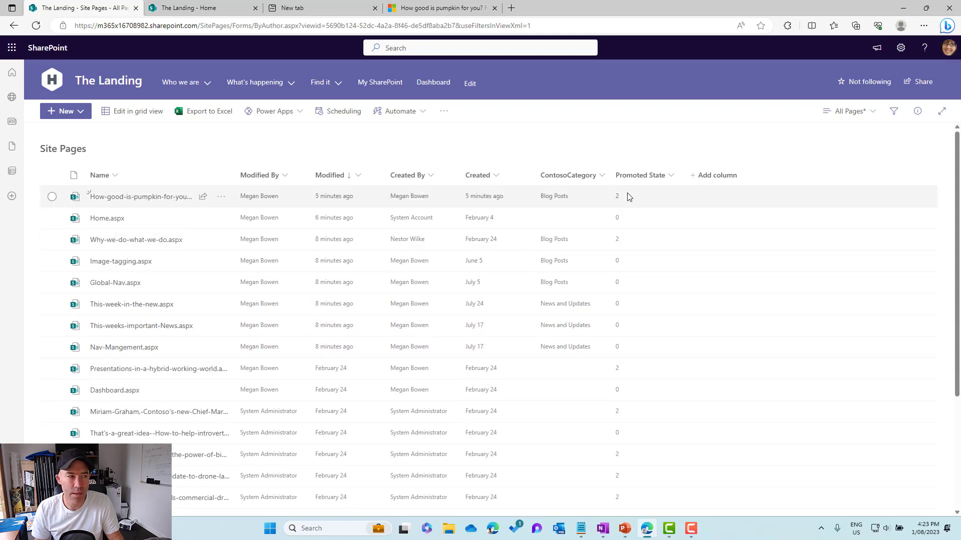
scroll(658, 259, "down", 3)
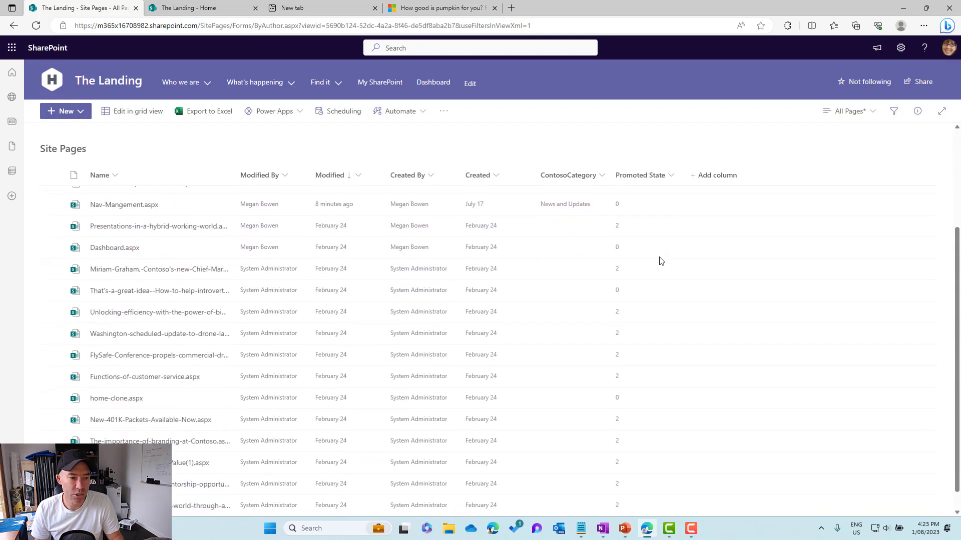
- Filter the Site Pages library to show only pages with a Promoted State of 2
scroll(659, 260, "up", 1)
scroll(658, 250, "up", 3)
left_click(671, 176)
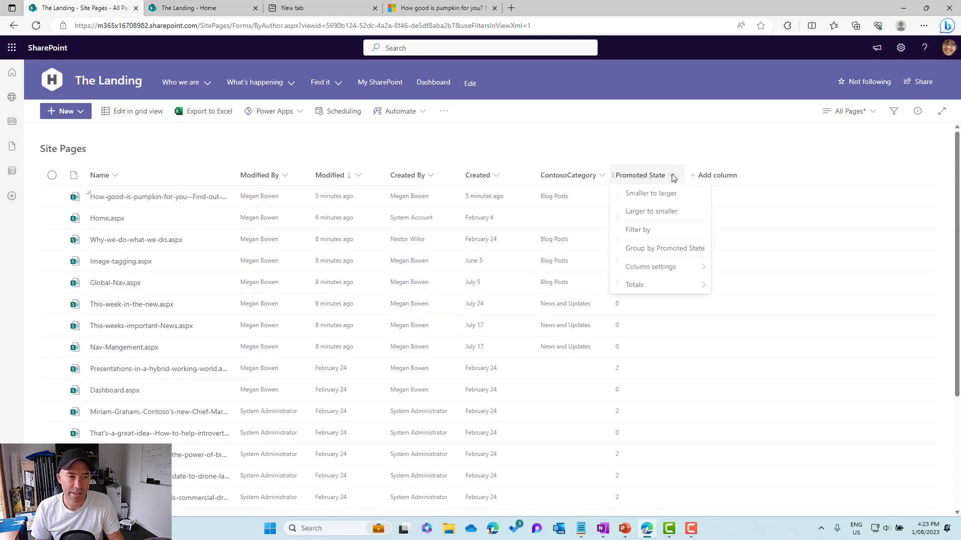
left_click(686, 231)
left_click(810, 114)
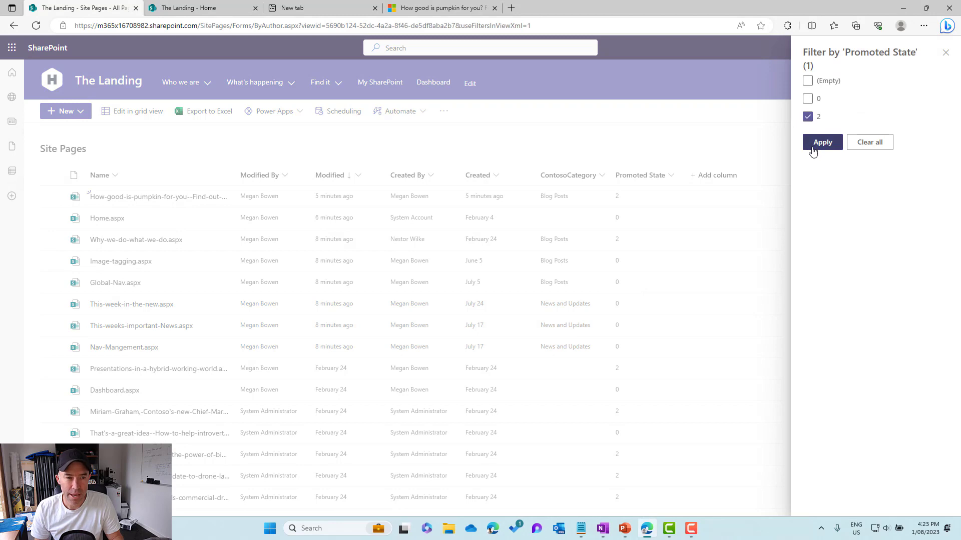
left_click(817, 143)
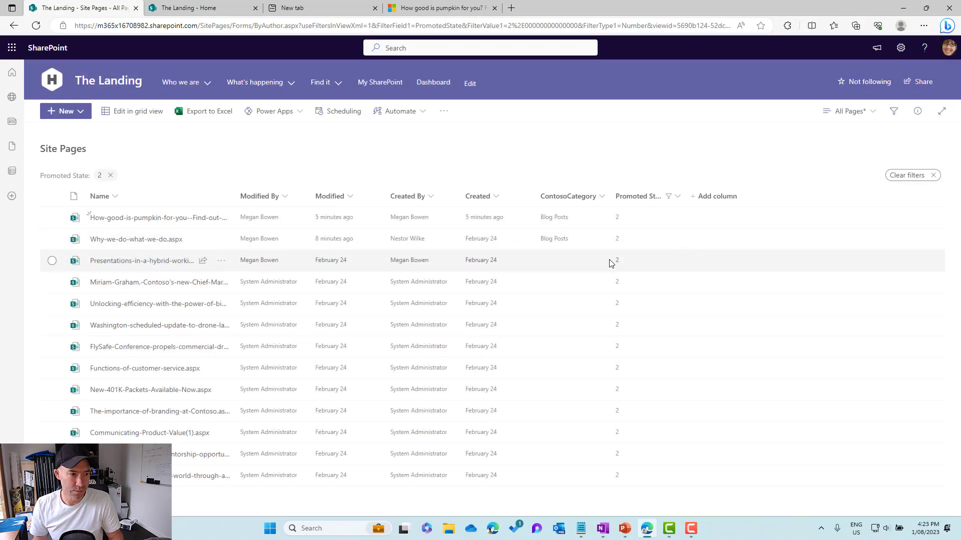
- In grid view, set ContosoCategory to News and Updates for the three pages from Presentations-in-a-hybrid-working-world through Unlocking-efficiency-with-the-power-of-big-data
left_click(119, 112)
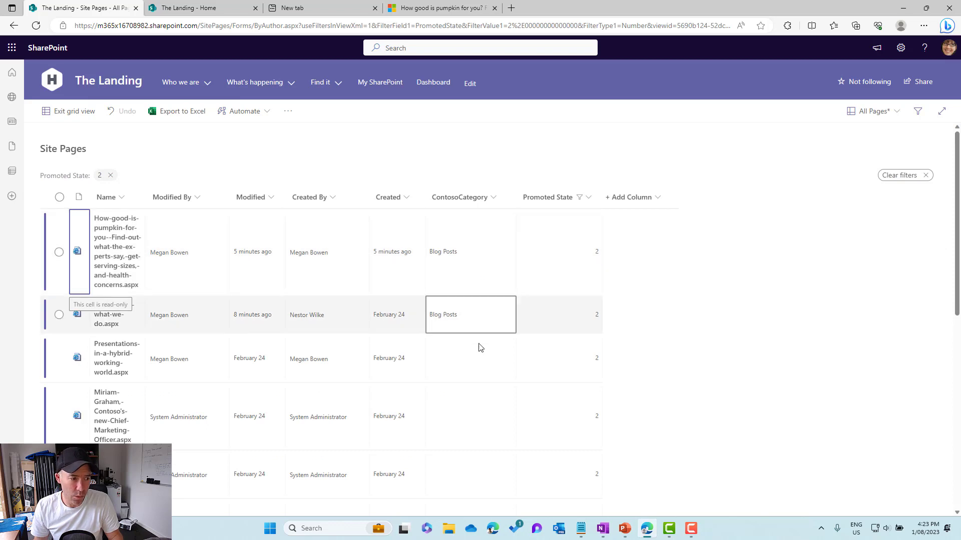
left_click(470, 356)
left_click(470, 356)
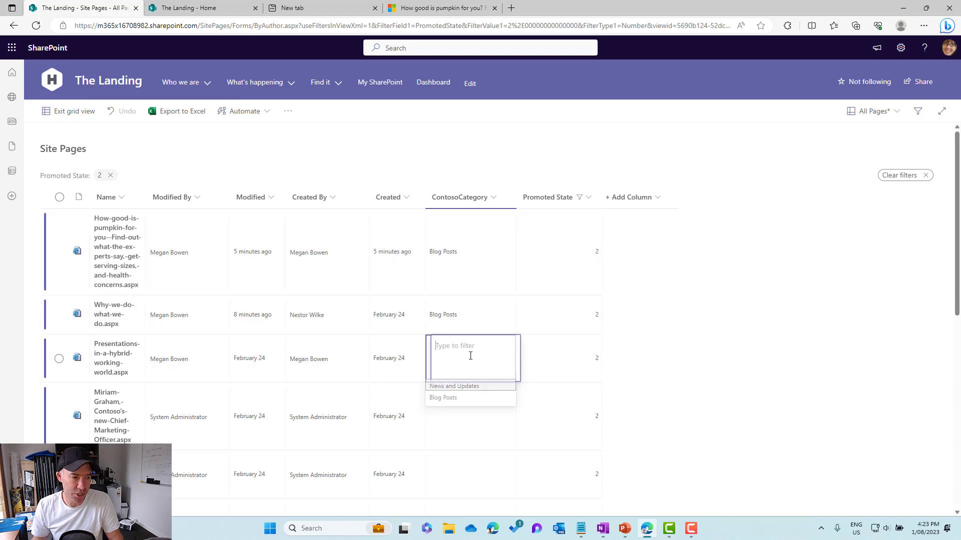
left_click(461, 391)
left_click_drag(516, 382, 508, 490)
- Set ContosoCategory to Blog Posts for the Washington-scheduled-update-to-drone-laws and FlySafe-Conference pages
scroll(508, 490, "down", 2)
left_click(502, 422)
left_click(487, 407)
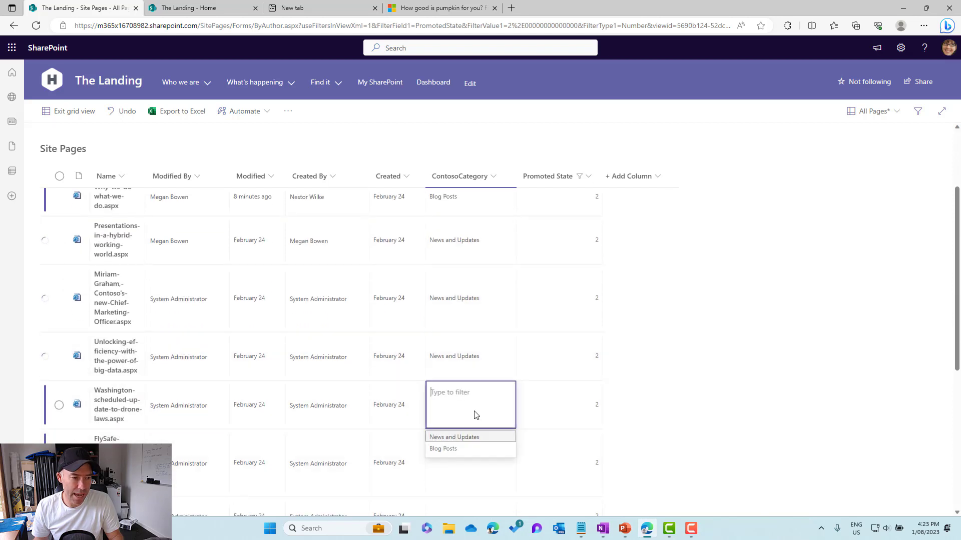
left_click(444, 449)
left_click_drag(516, 429, 516, 459)
- Set ContosoCategory to News and Updates for the Functions-of-customer-service, New-401K-Packets and The-importance-of-branding pages, and exit grid view
scroll(517, 458, "down", 3)
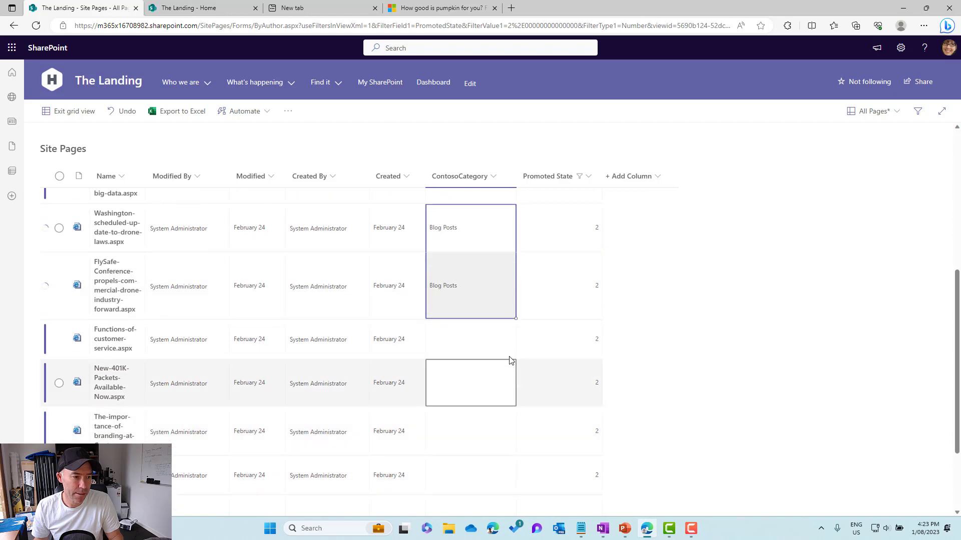
left_click(490, 344)
left_click(489, 344)
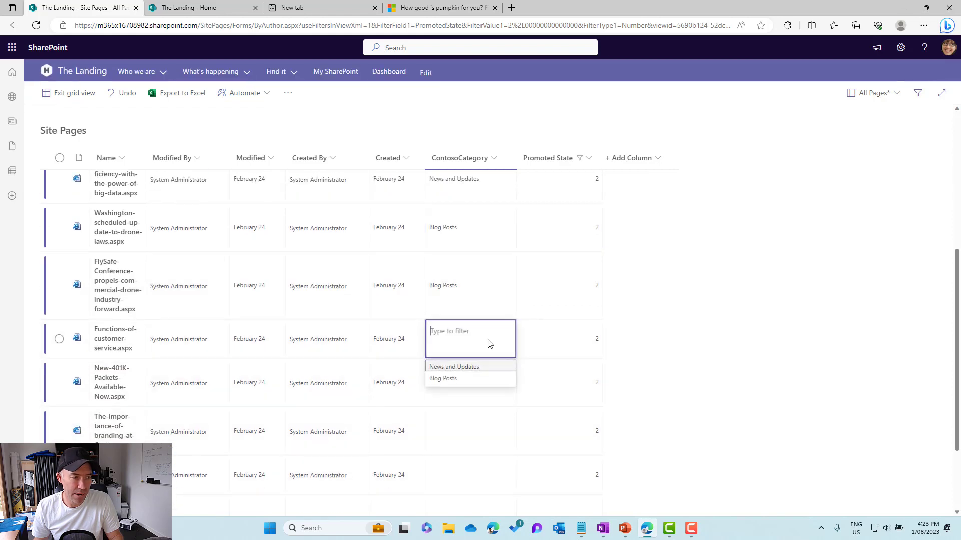
left_click(476, 371)
left_click_drag(516, 358, 508, 447)
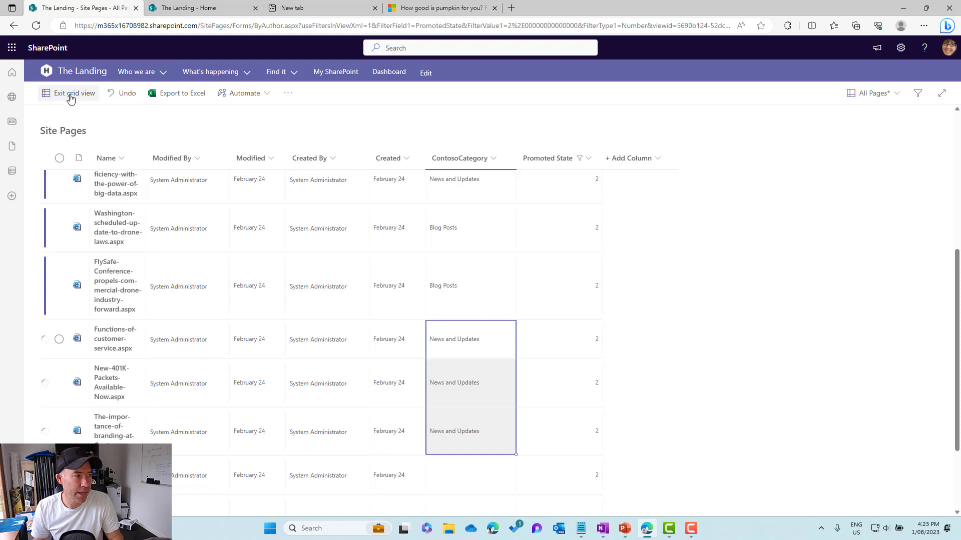
left_click(71, 95)
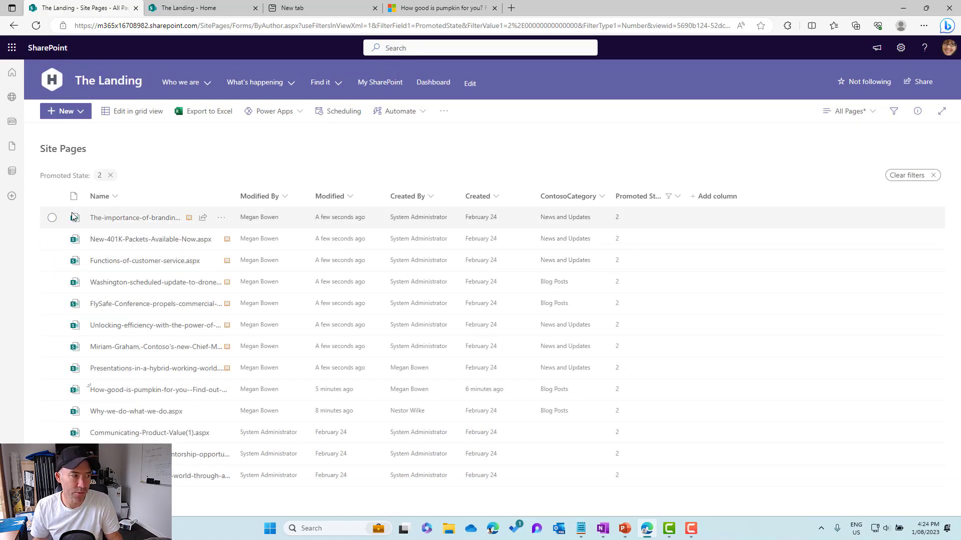
- Select the eight newly categorised pages, from The-importance-of-branding to Presentations-in-a-hybrid-working-world, and publish them
left_click(52, 218)
left_click(52, 238)
left_click(52, 260)
left_click(52, 282)
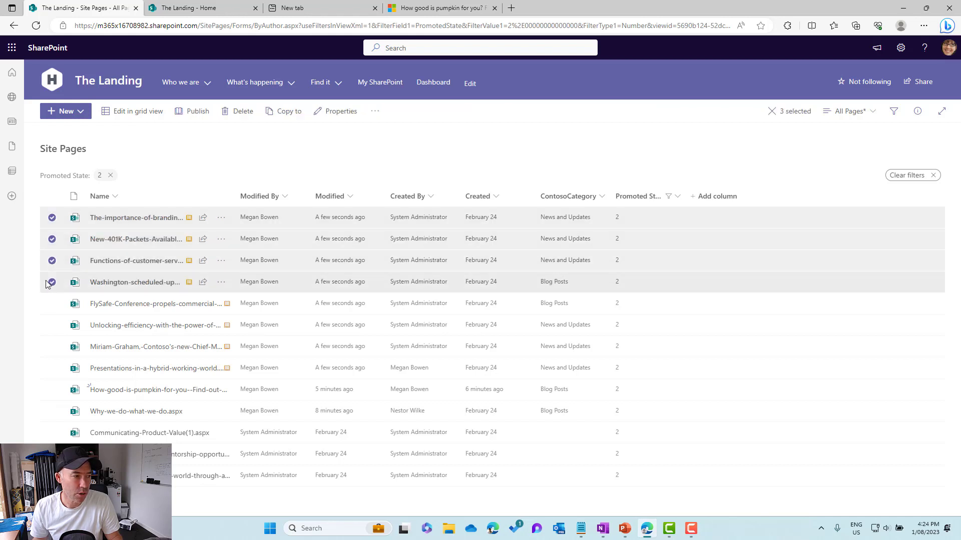
left_click(52, 303)
left_click(52, 324)
left_click(52, 346)
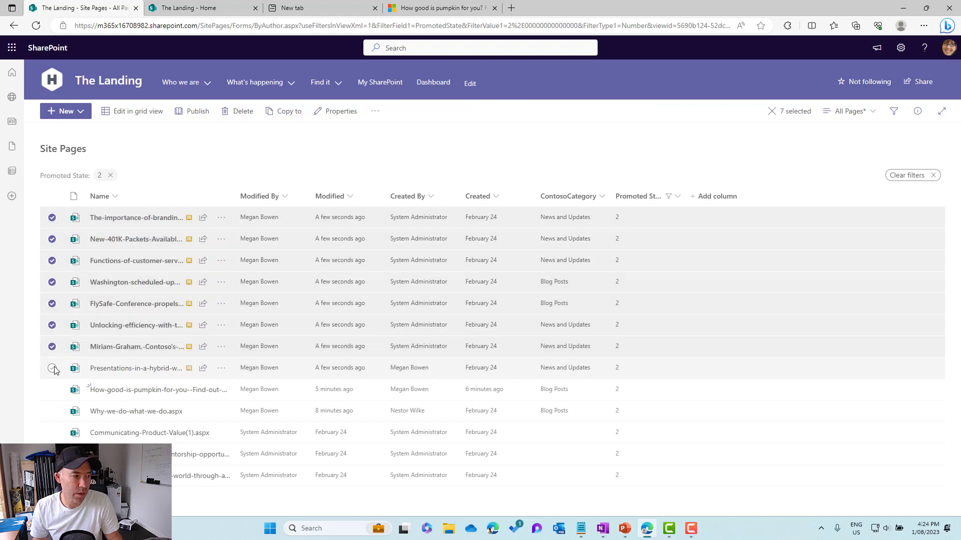
left_click(52, 367)
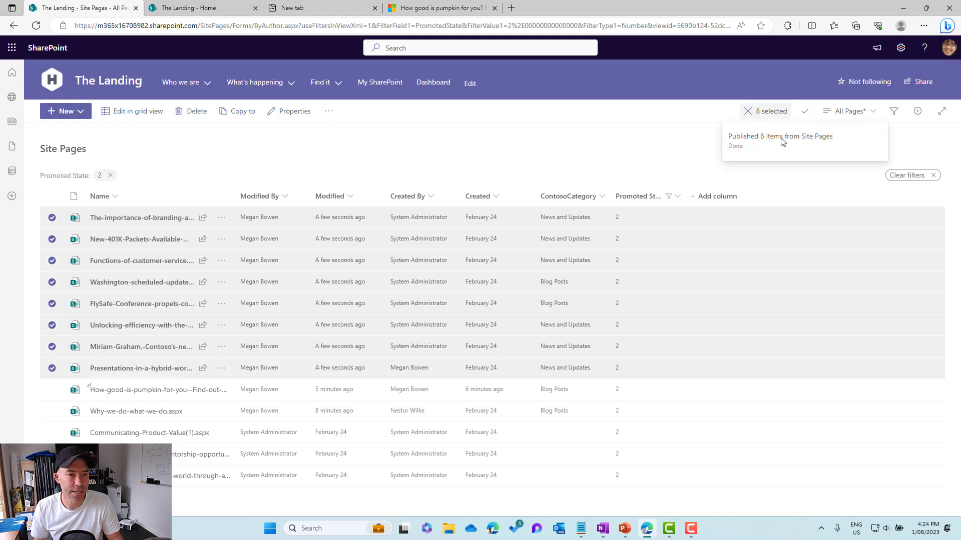
- Open The Landing home page and compare the posts shown in its two News web parts
left_click(114, 83)
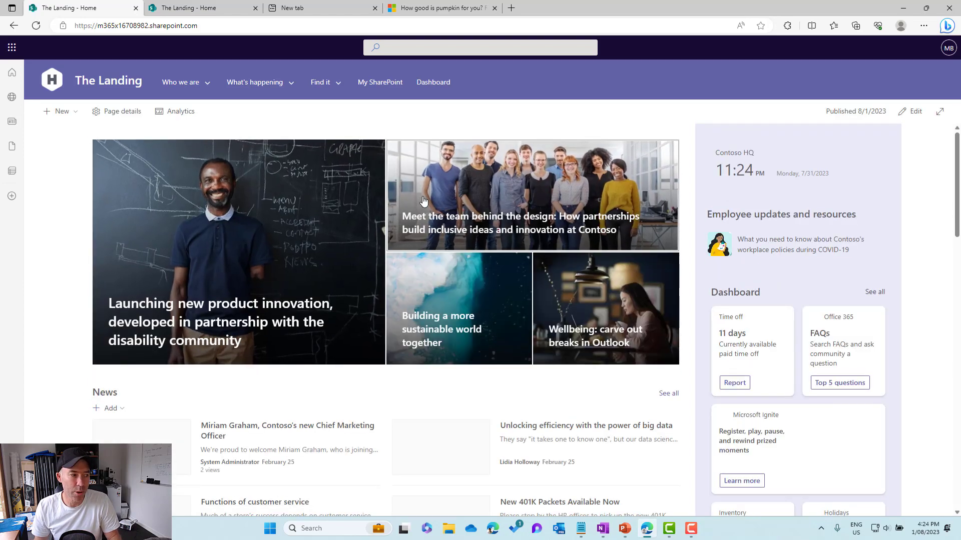
scroll(423, 200, "down", 3)
scroll(422, 200, "down", 5)
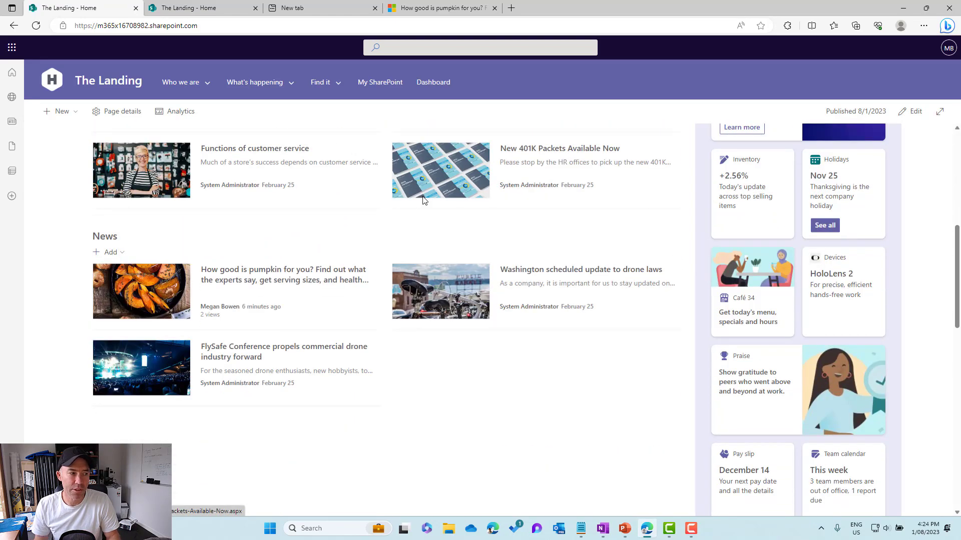
scroll(423, 201, "up", 4)
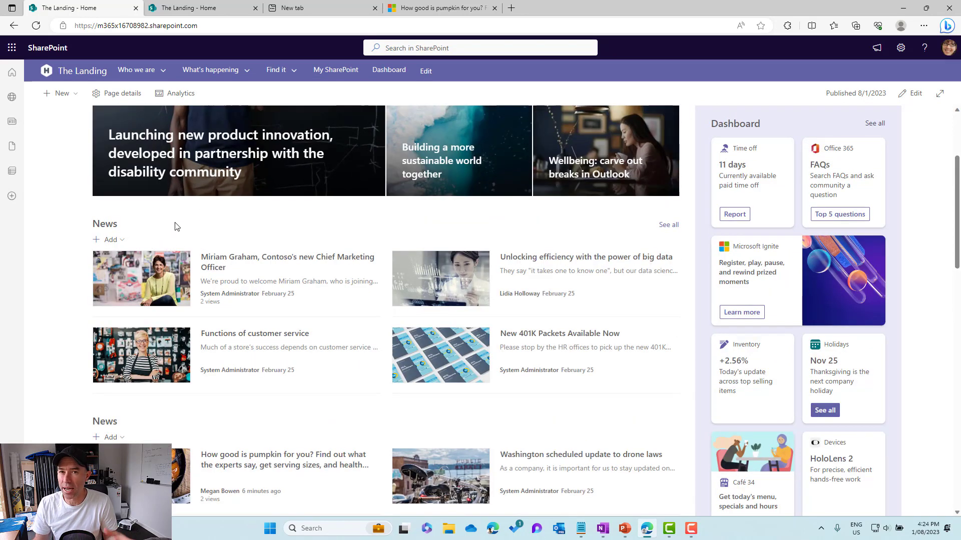
scroll(175, 227, "down", 4)
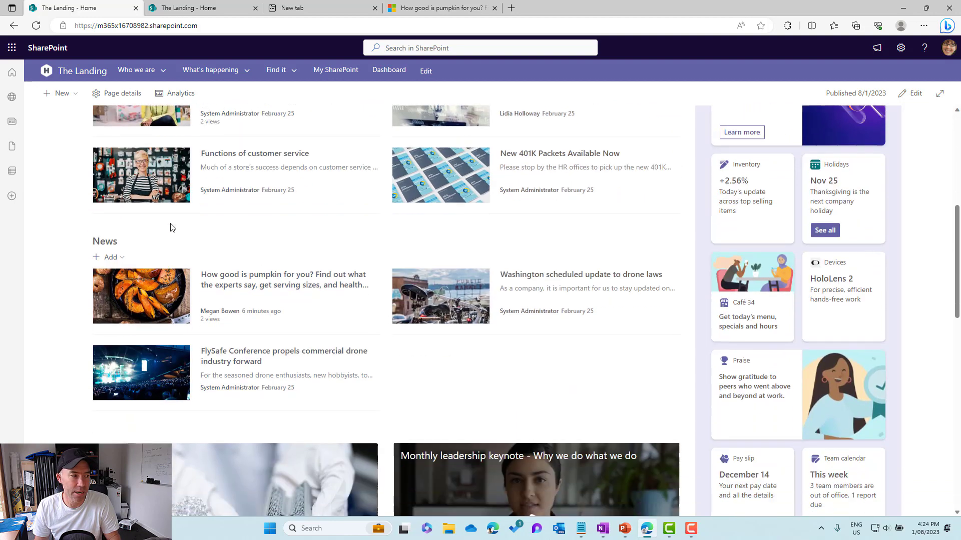